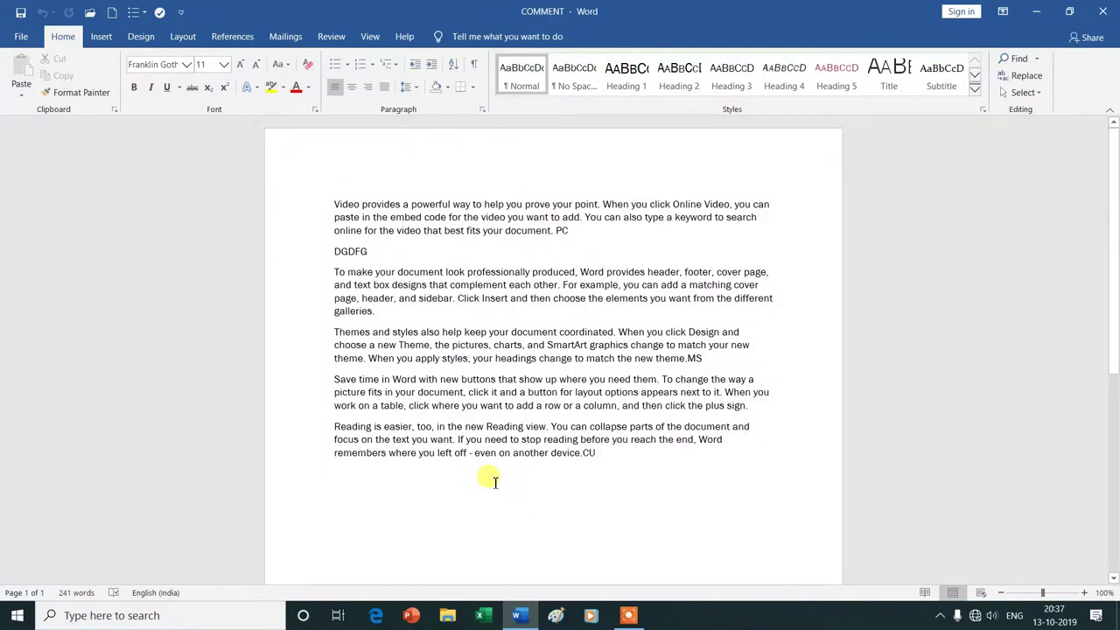
# Switch to the Review tab and select the first word, Video.
pyautogui.click(339, 42)
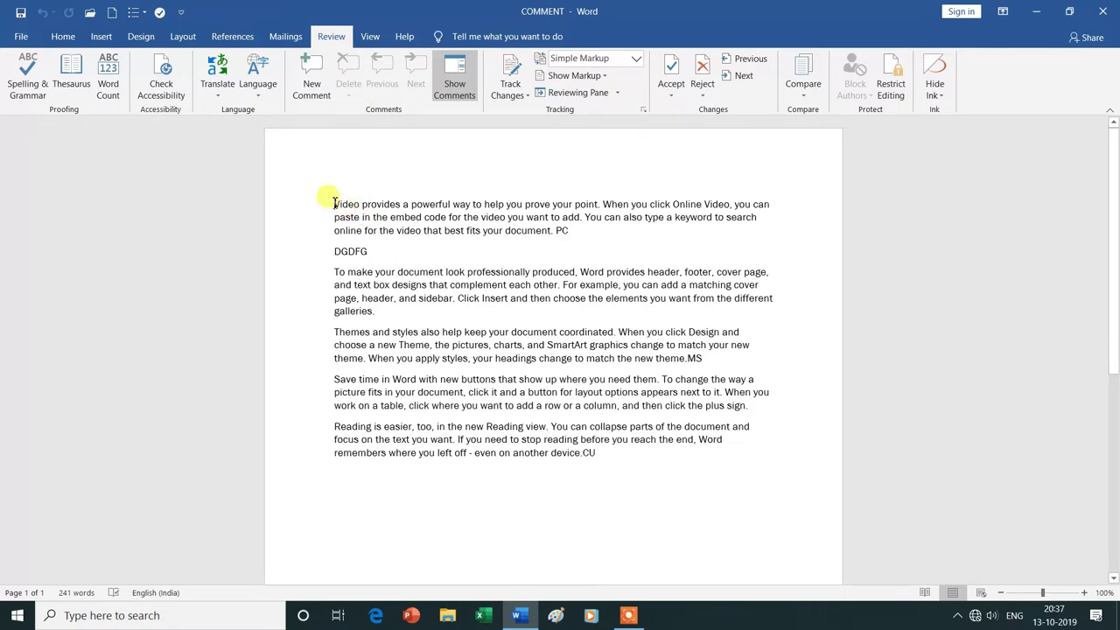
pyautogui.moveTo(334, 203); pyautogui.dragTo(361, 203)
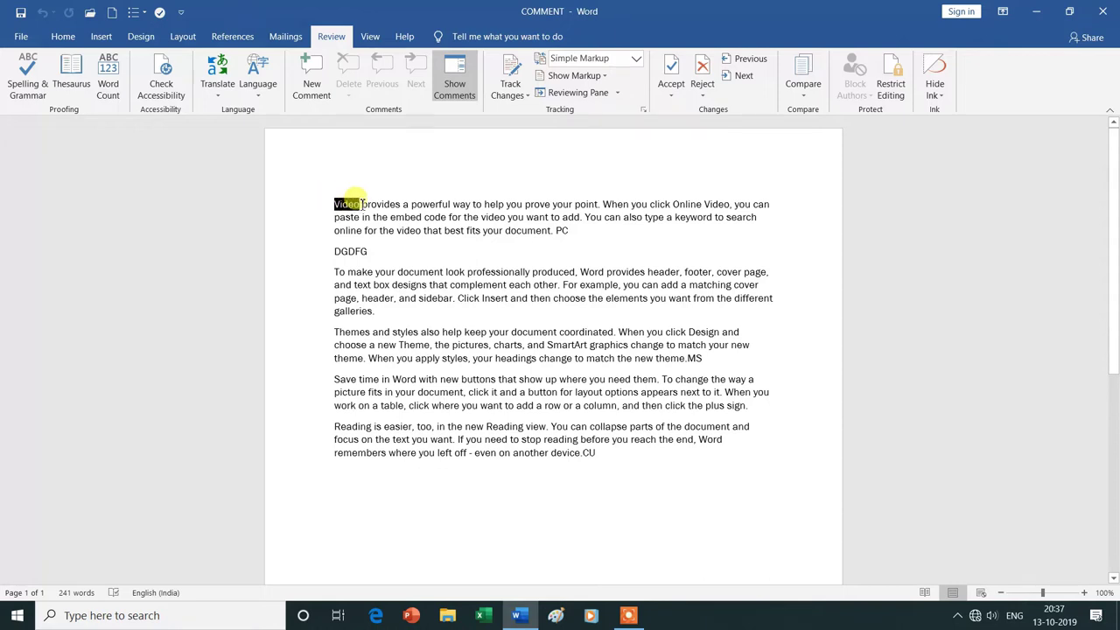
# Attach a comment reading 'YSGYAN TECH' to the word Video.
pyautogui.click(317, 81)
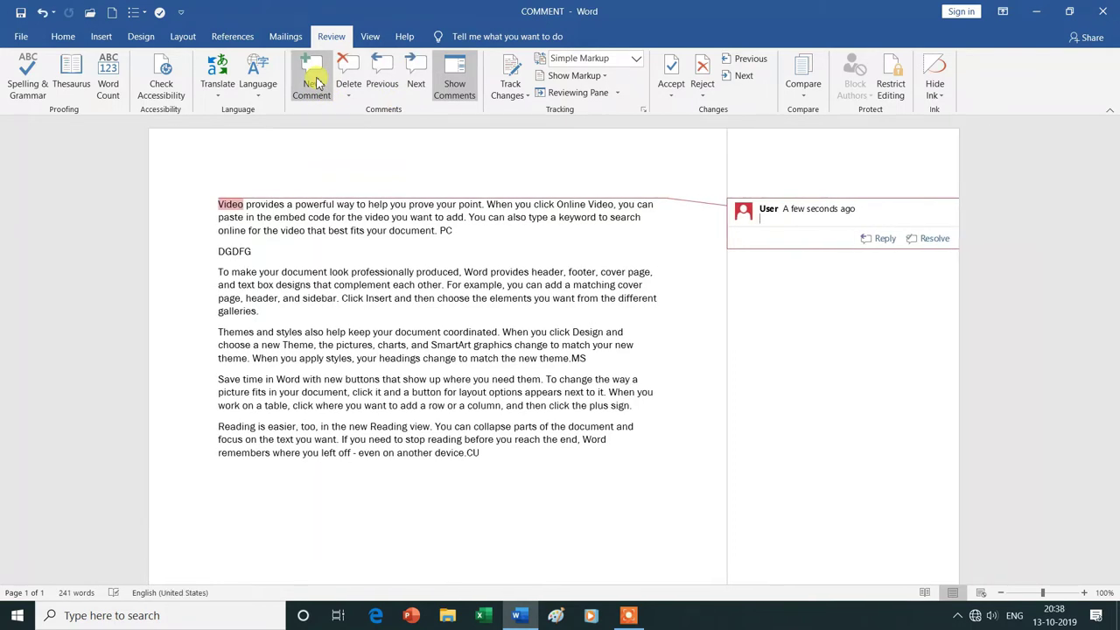
pyautogui.click(230, 206)
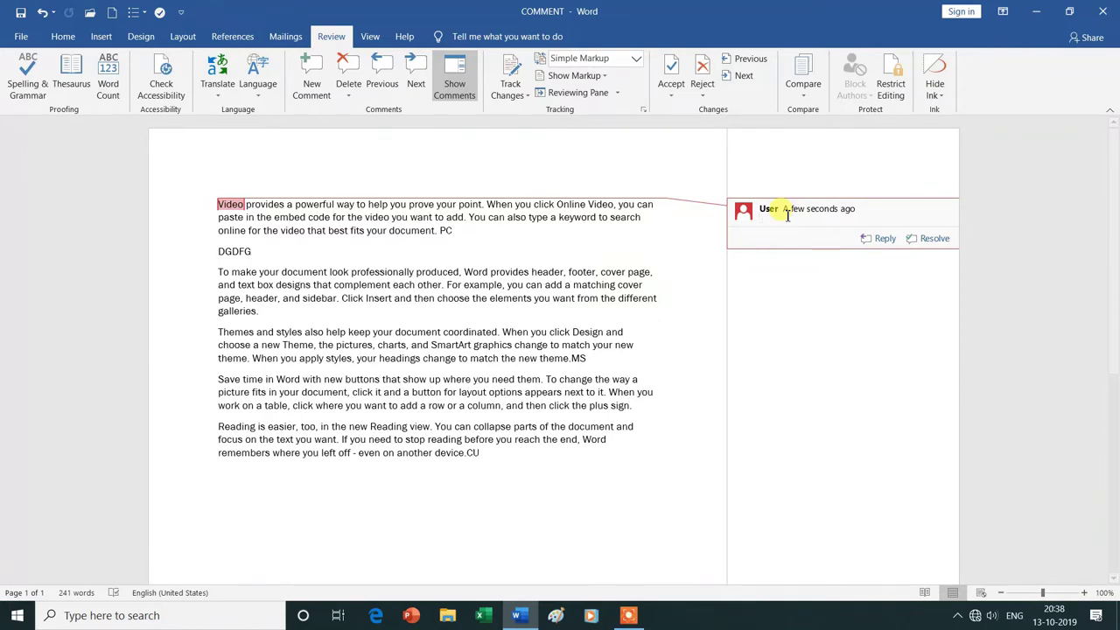
pyautogui.write('YSGYAN TECH')
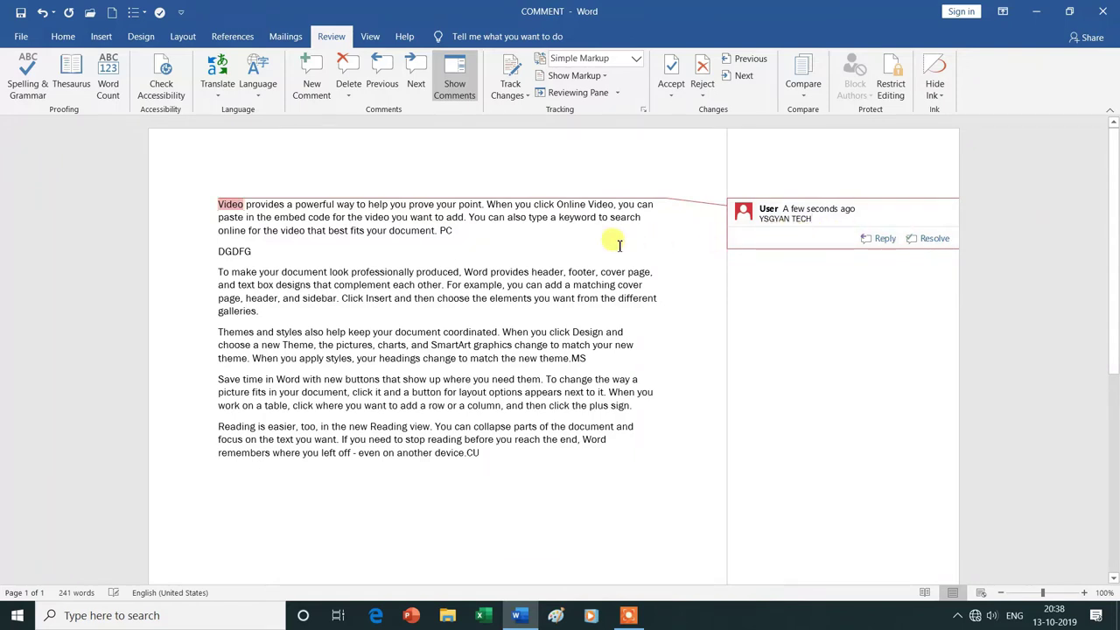
pyautogui.doubleClick(443, 230)
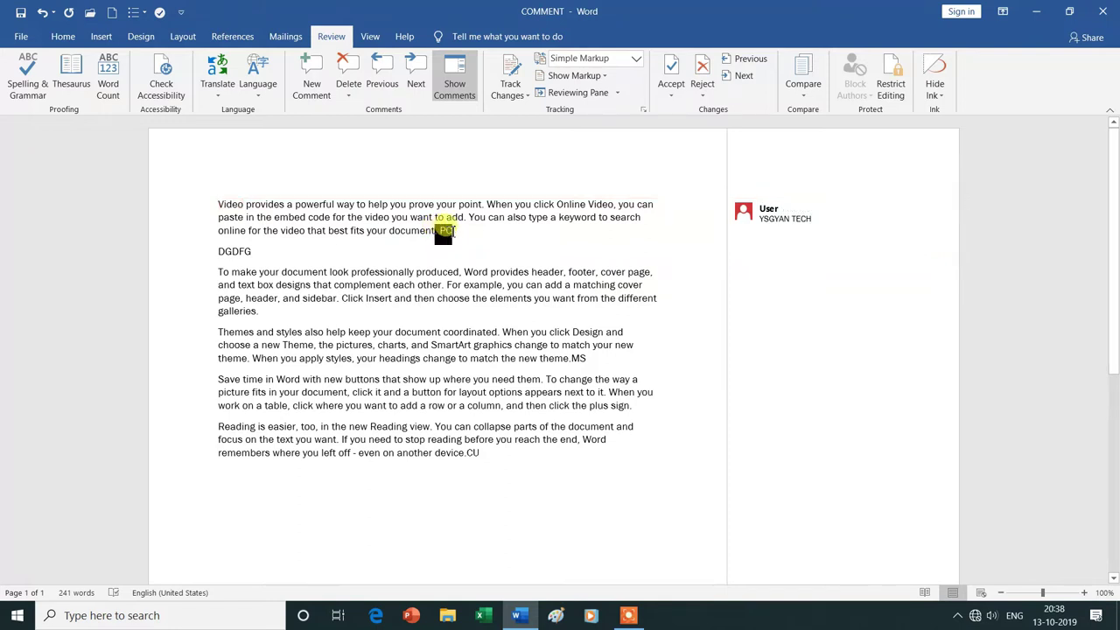
# Comment the abbreviation PC with 'PERSONAL COMPUTER'.
pyautogui.click(444, 232)
pyautogui.doubleClick(446, 232)
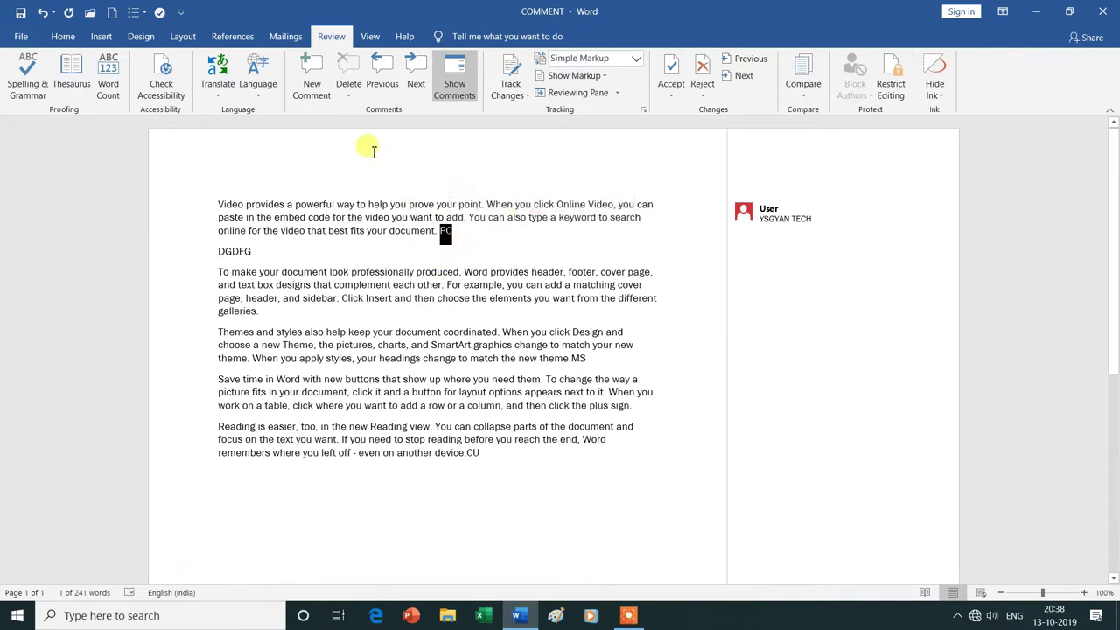
pyautogui.click(317, 80)
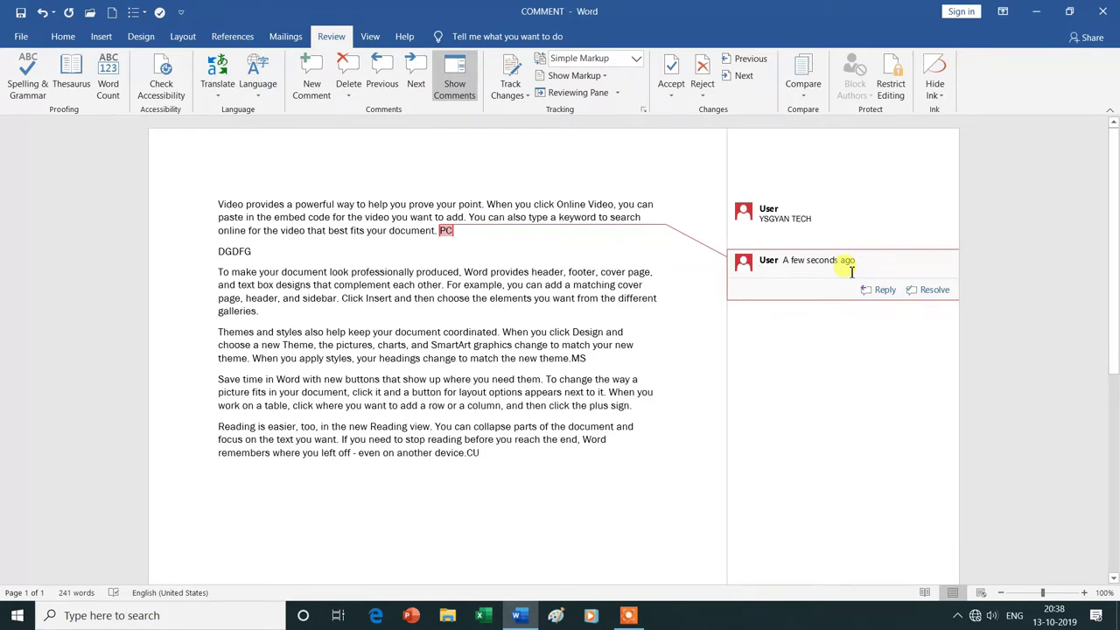
pyautogui.write('PERSONAL COMPUTER')
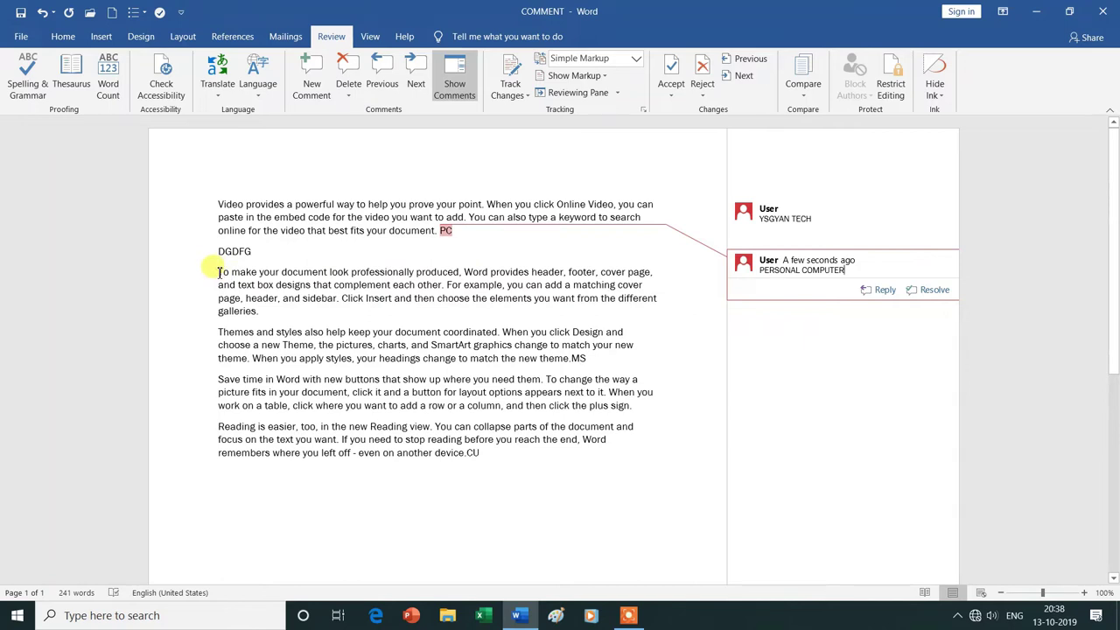
pyautogui.moveTo(218, 272); pyautogui.dragTo(263, 312)
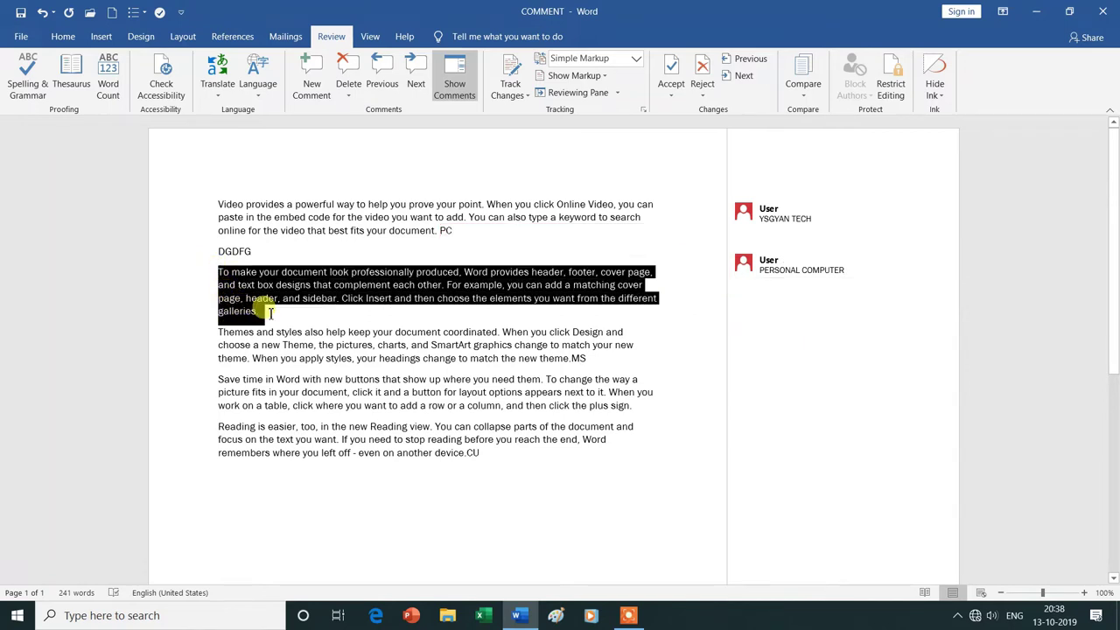
# Add an 'IMPORTANT PARAGRAPH' comment to the selected header, footer and cover page paragraph.
pyautogui.click(313, 89)
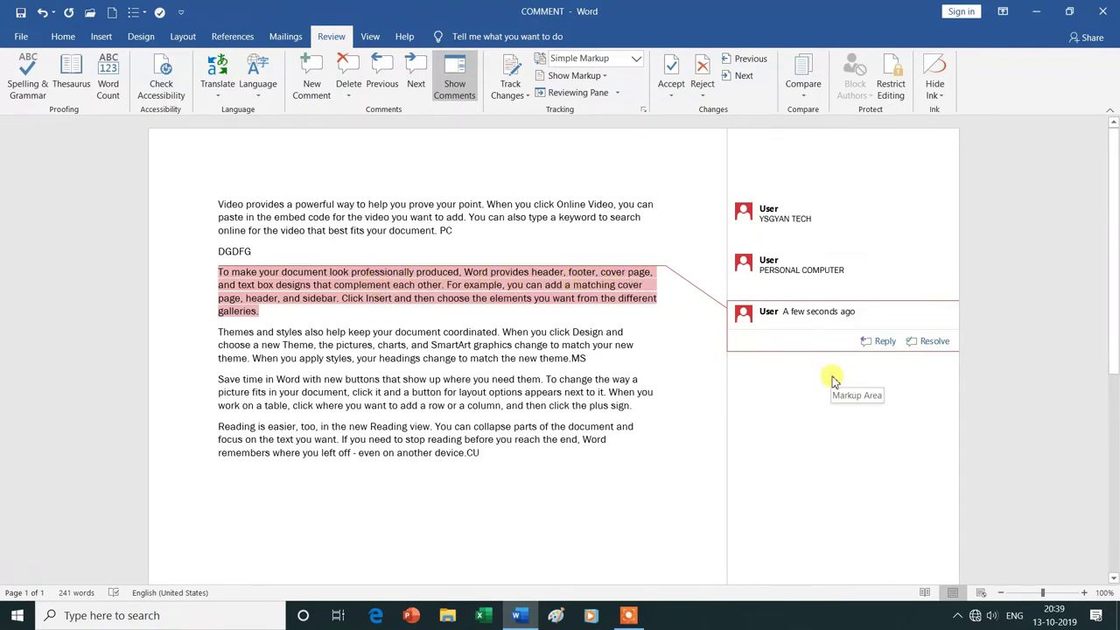
pyautogui.write('IMPORTANT PARAGRAPH')
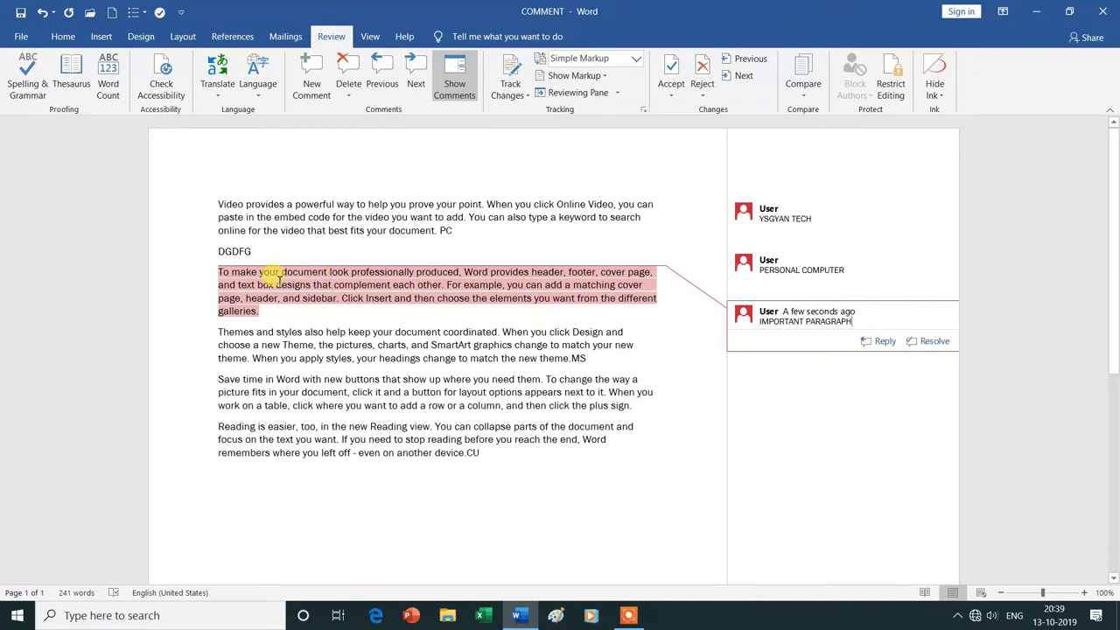
pyautogui.moveTo(277, 278)
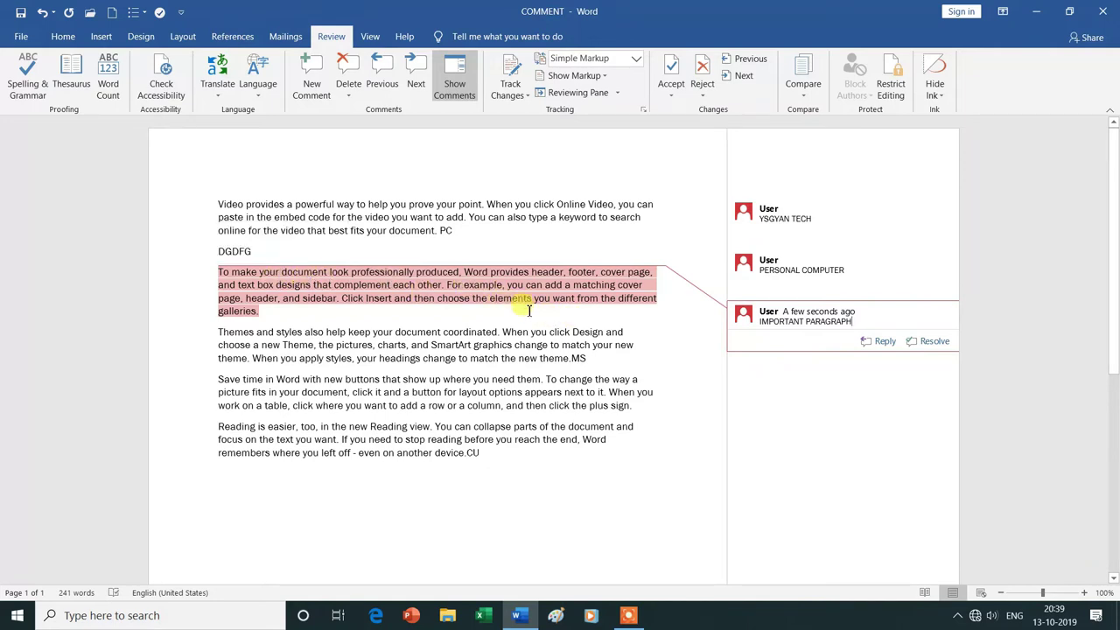
# Comment the abbreviation MS in the themes paragraph with 'MICROSOFT'.
pyautogui.doubleClick(578, 359)
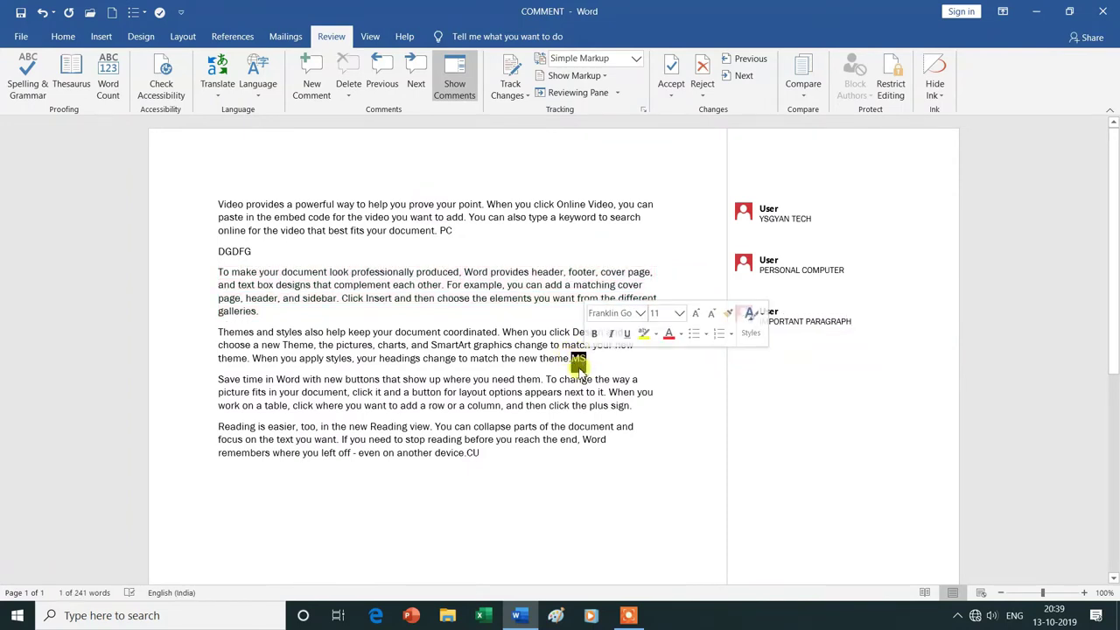
pyautogui.click(315, 87)
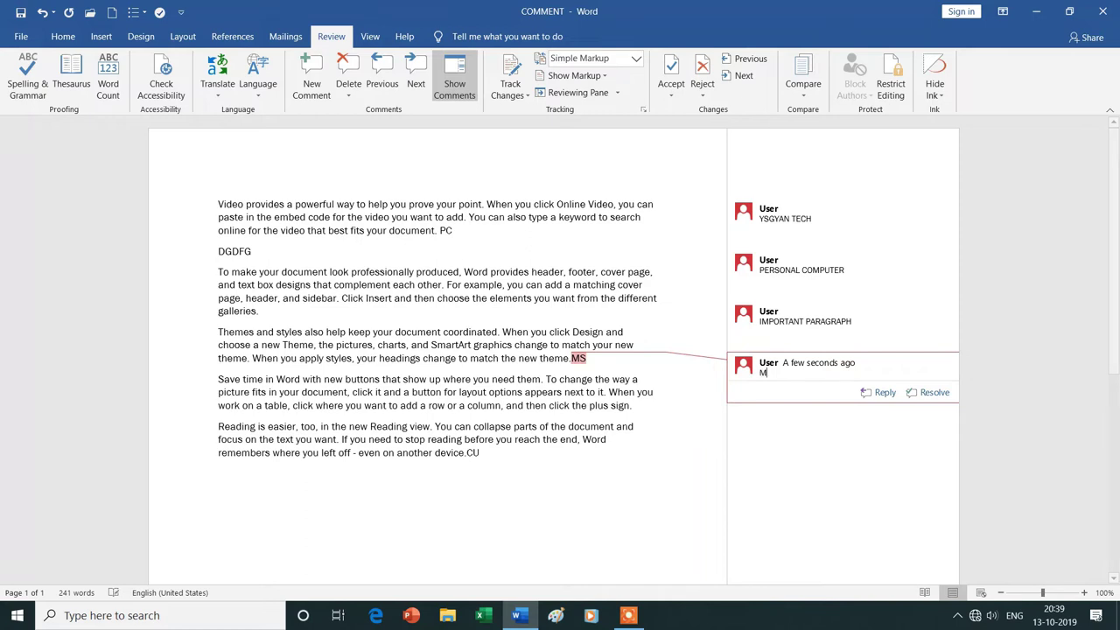
pyautogui.write('MICROSOFT')
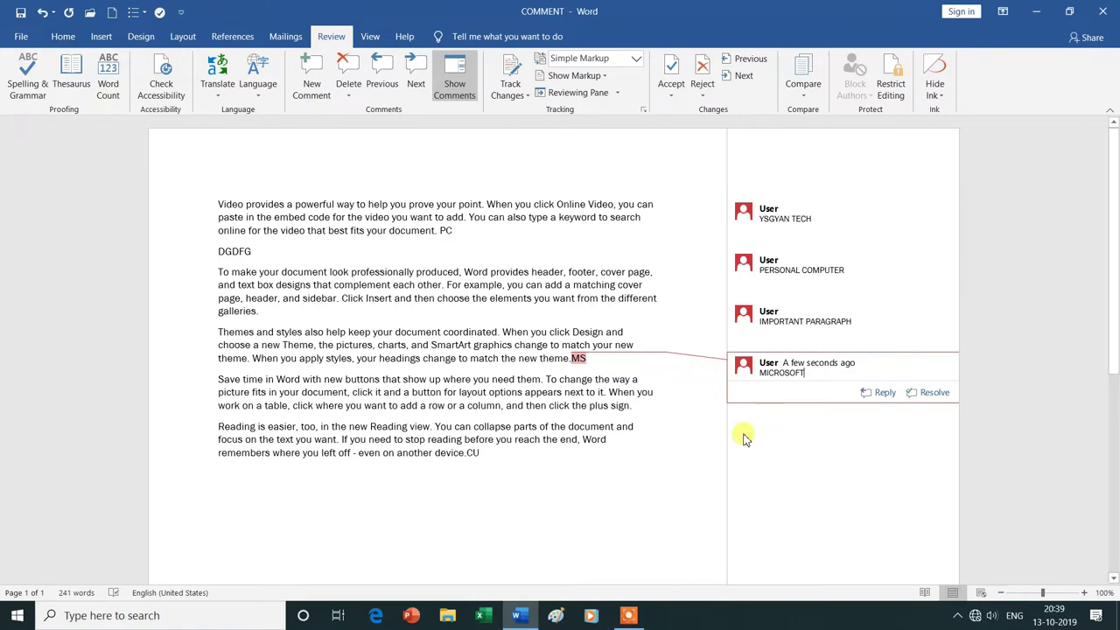
pyautogui.doubleClick(472, 453)
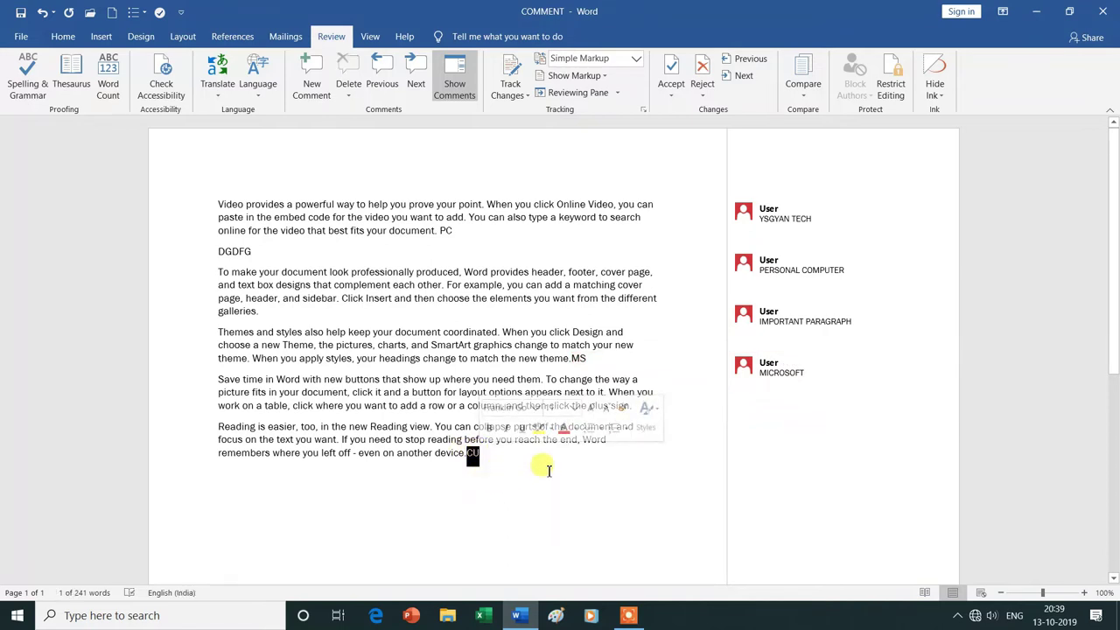
# Add a 'CONTROL UNIT' comment to the abbreviation CU.
pyautogui.click(314, 86)
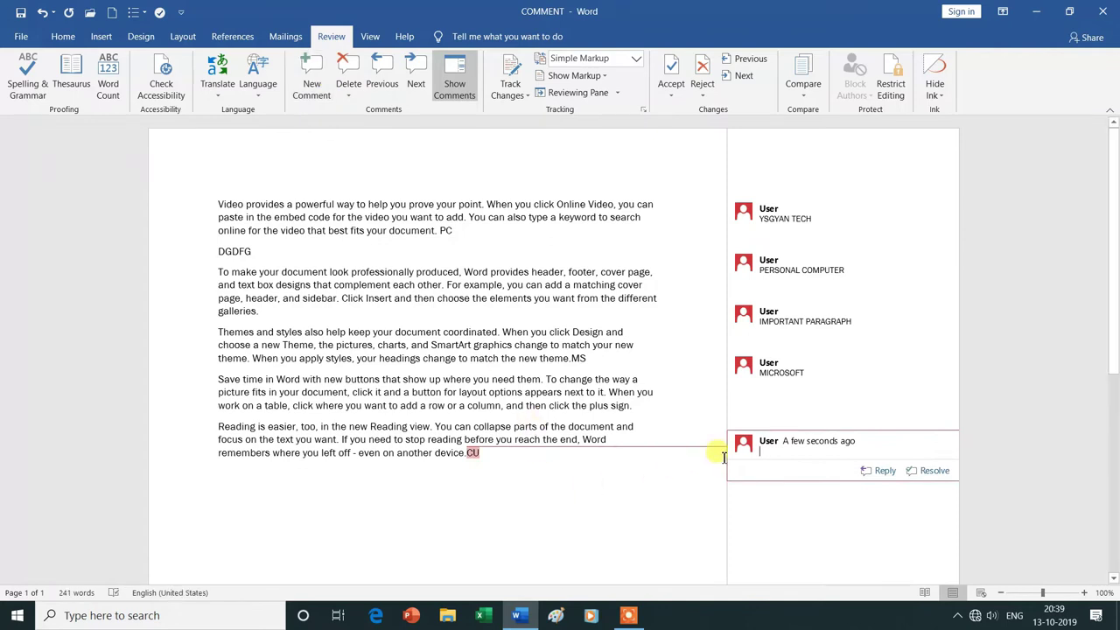
pyautogui.click(818, 515)
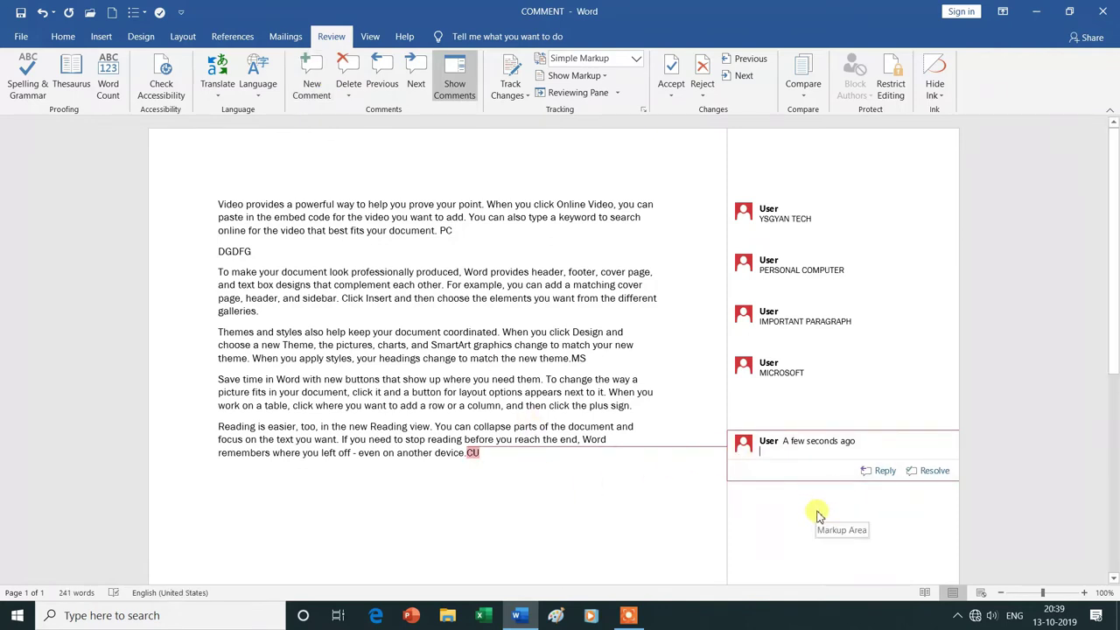
pyautogui.write('CONTROL UNIT')
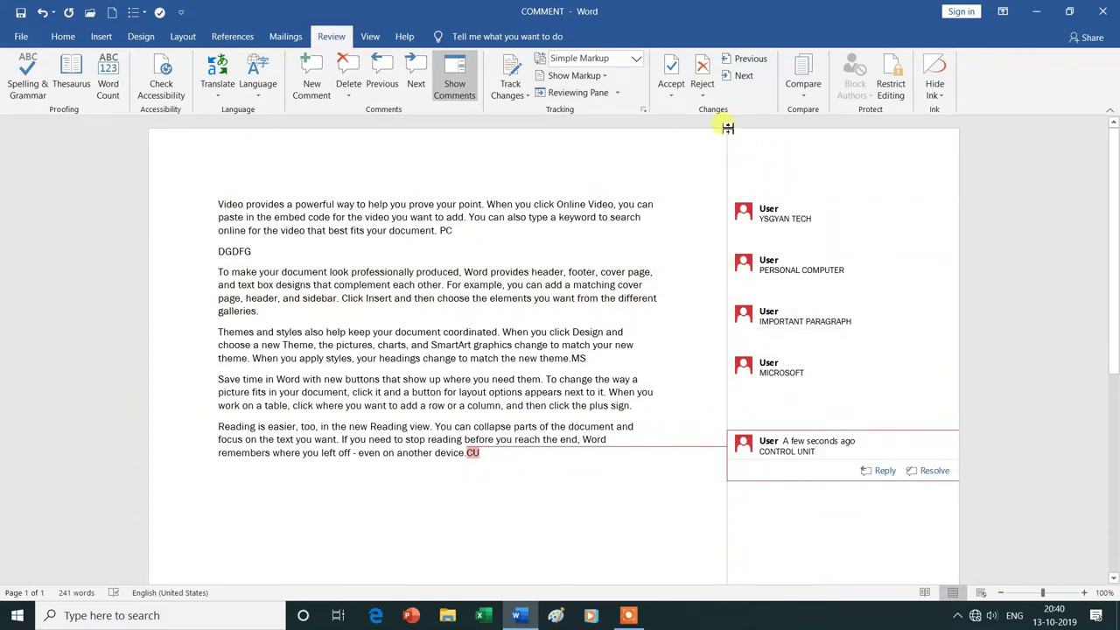
# Step back through the comments to IMPORTANT PARAGRAPH, then forward to CONTROL UNIT.
pyautogui.click(754, 186)
pyautogui.click(792, 339)
pyautogui.click(785, 472)
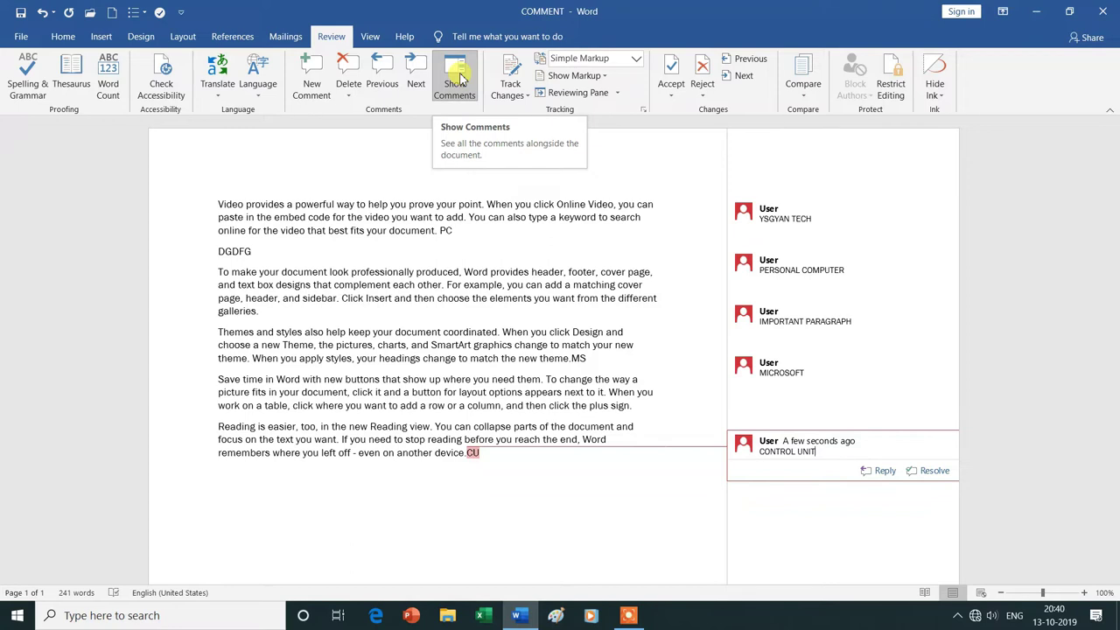
pyautogui.click(459, 77)
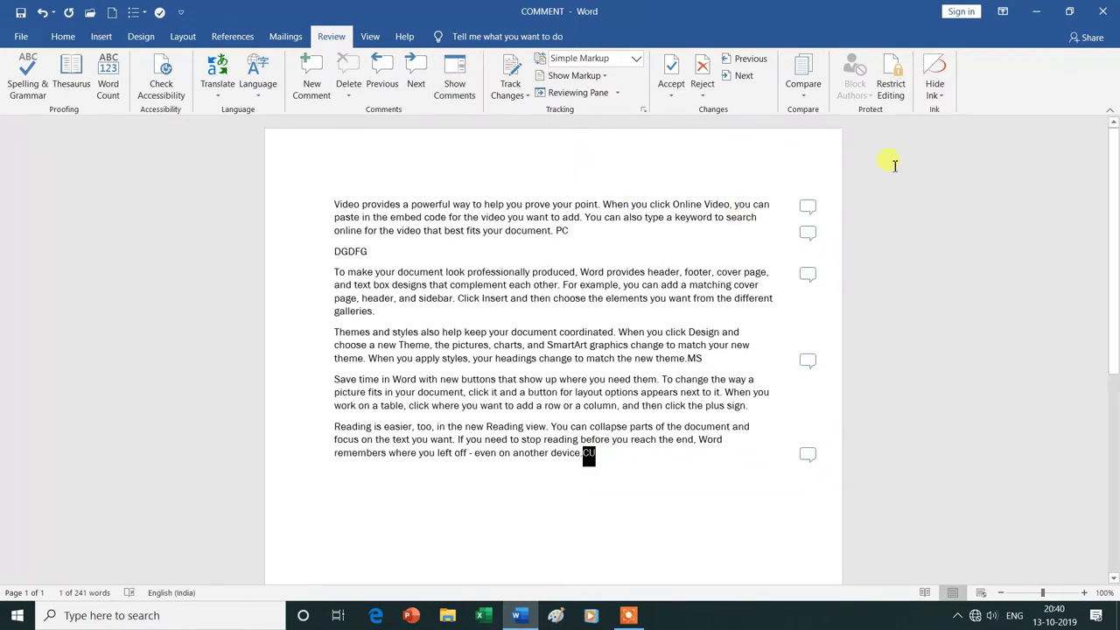
pyautogui.click(784, 343)
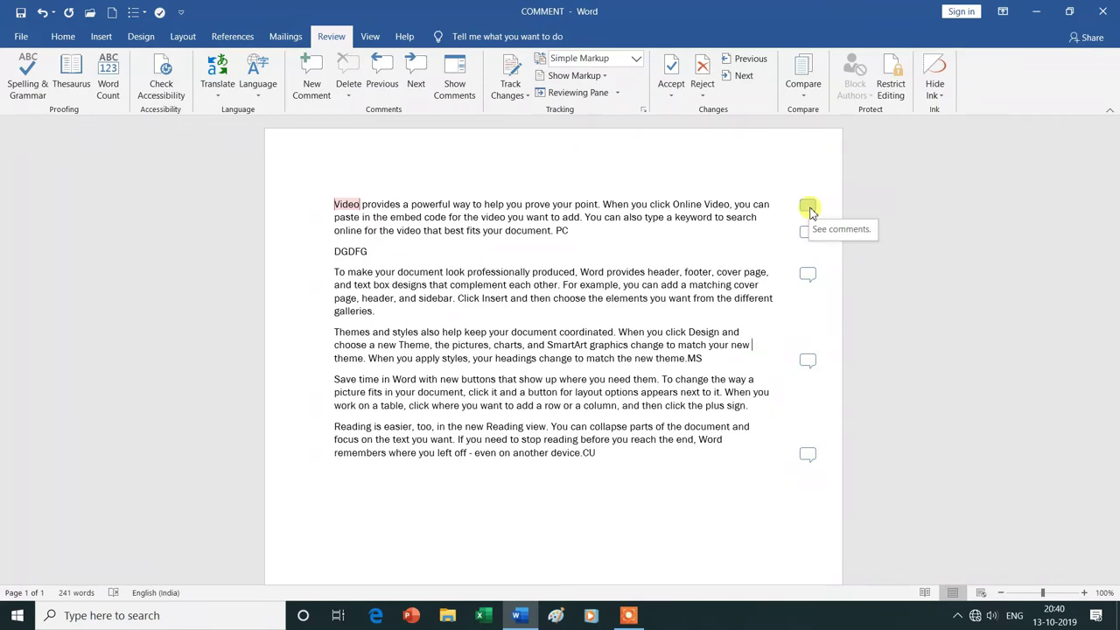
pyautogui.click(806, 207)
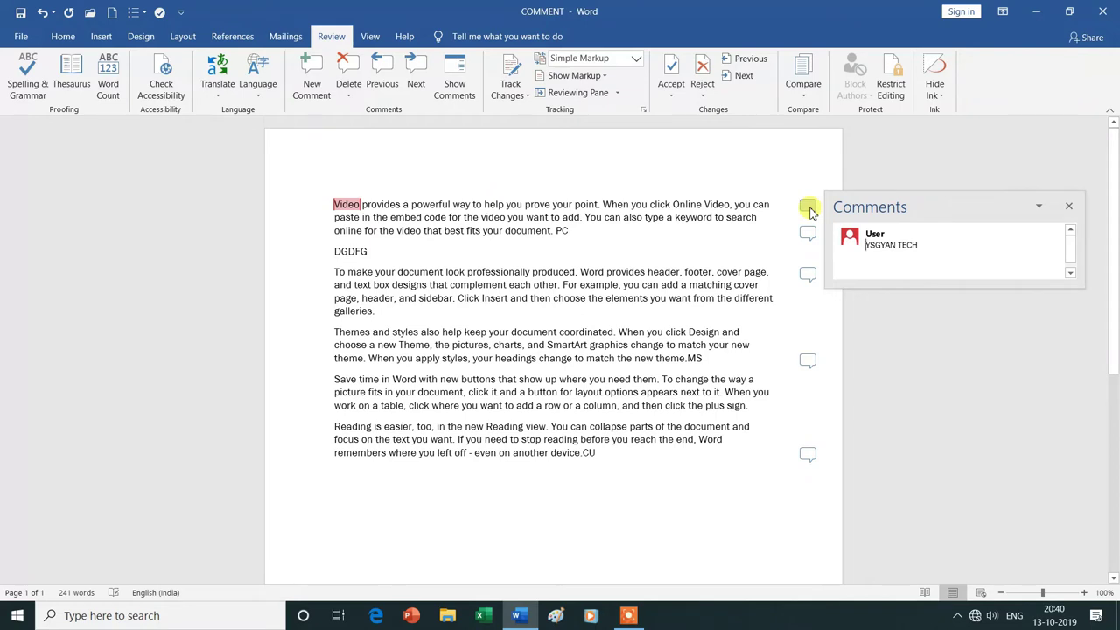
pyautogui.moveTo(851, 238)
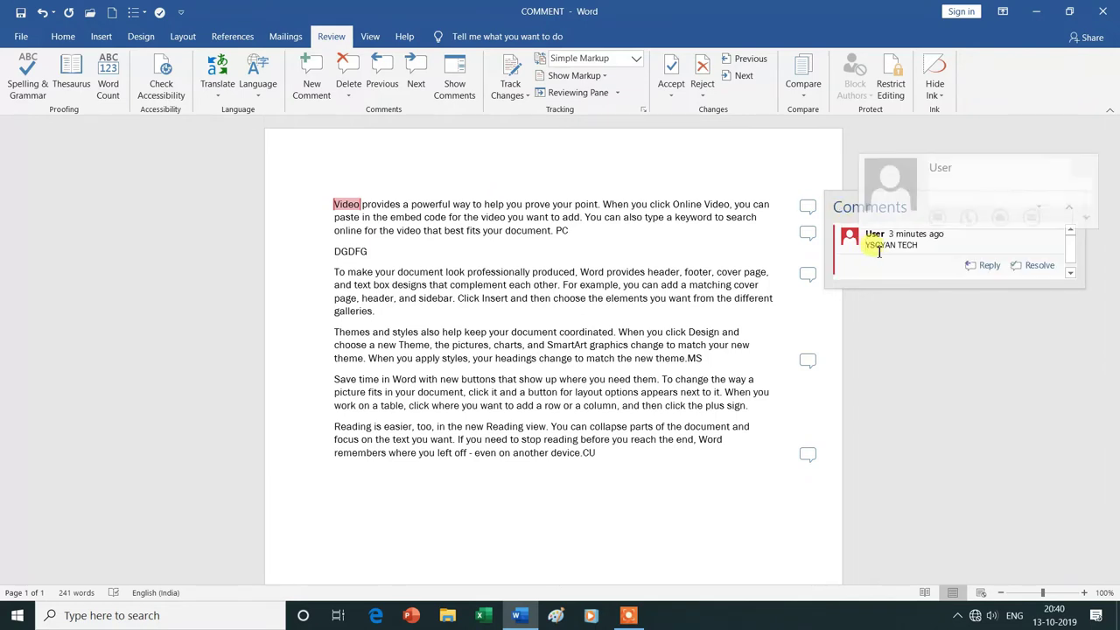
pyautogui.click(798, 167)
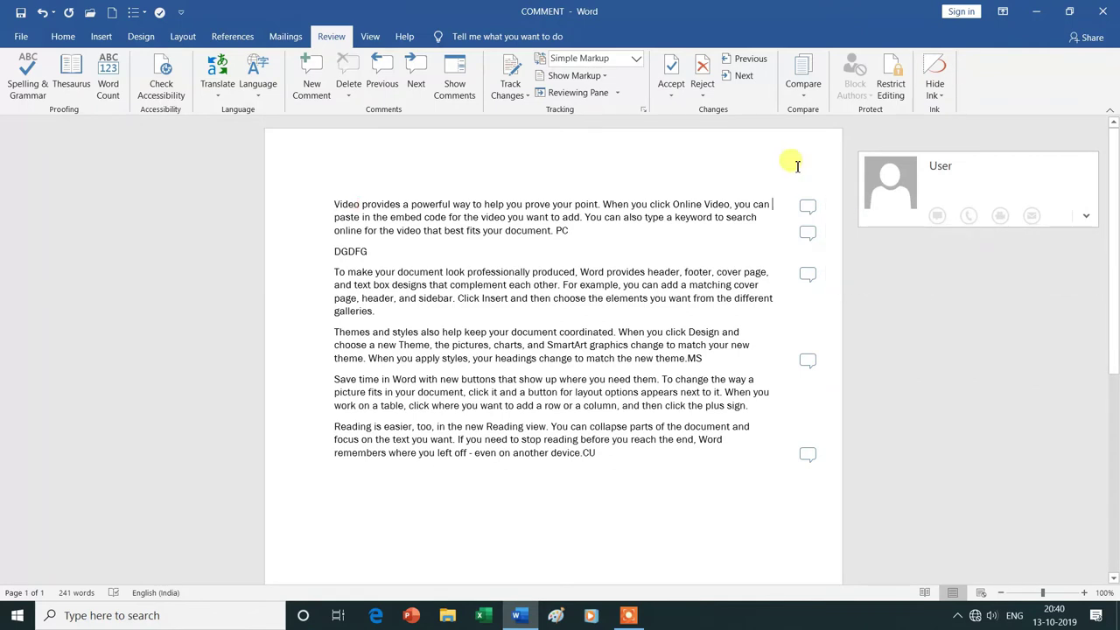
pyautogui.click(806, 234)
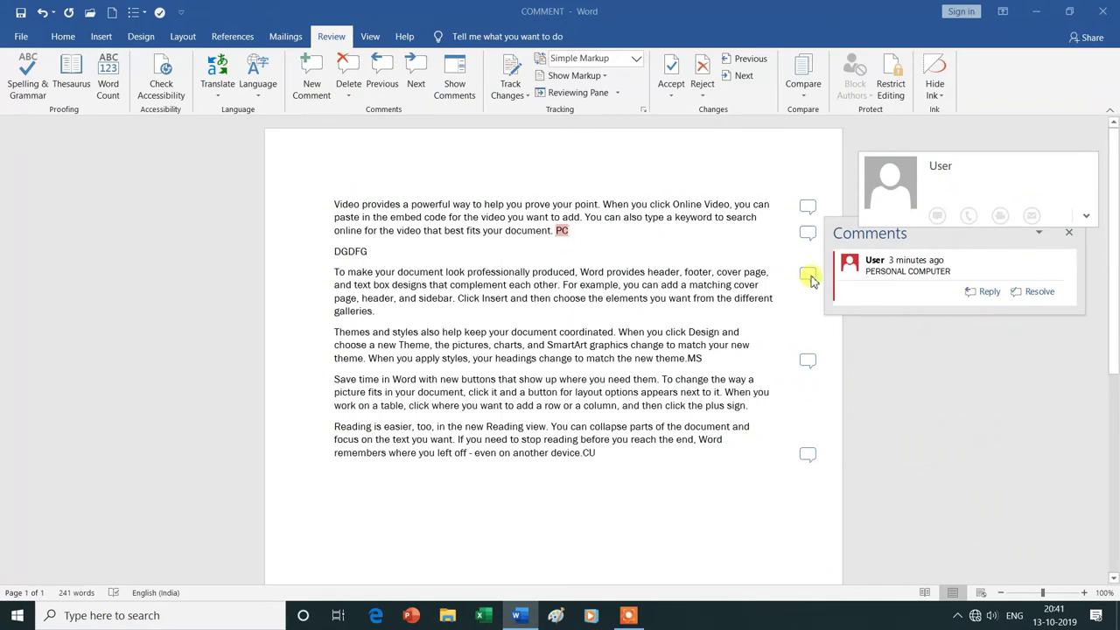
pyautogui.click(808, 277)
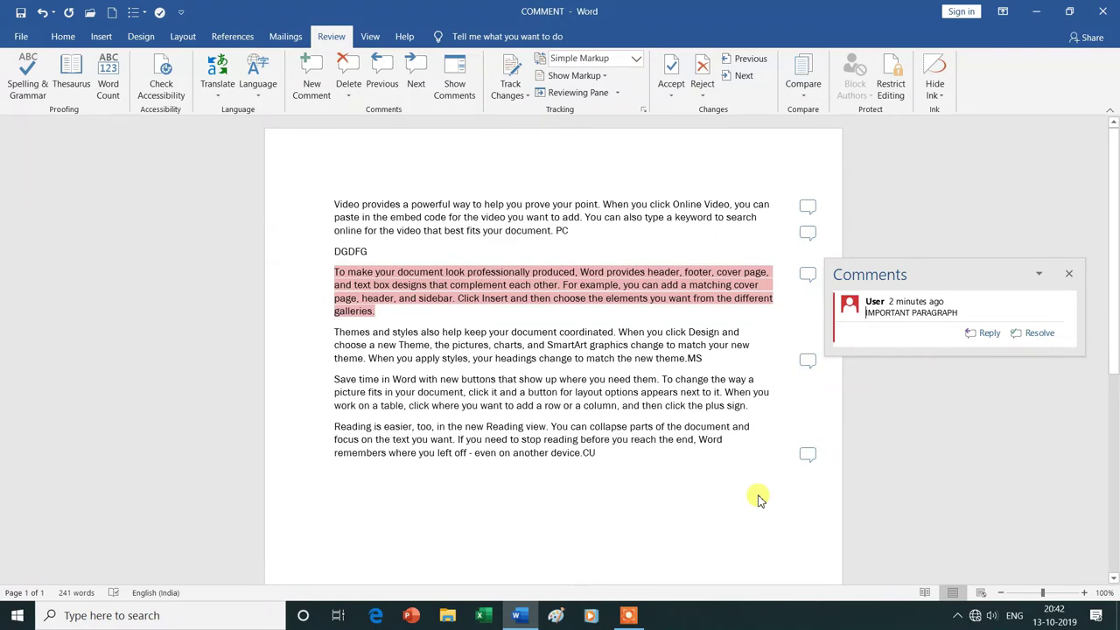
pyautogui.click(809, 362)
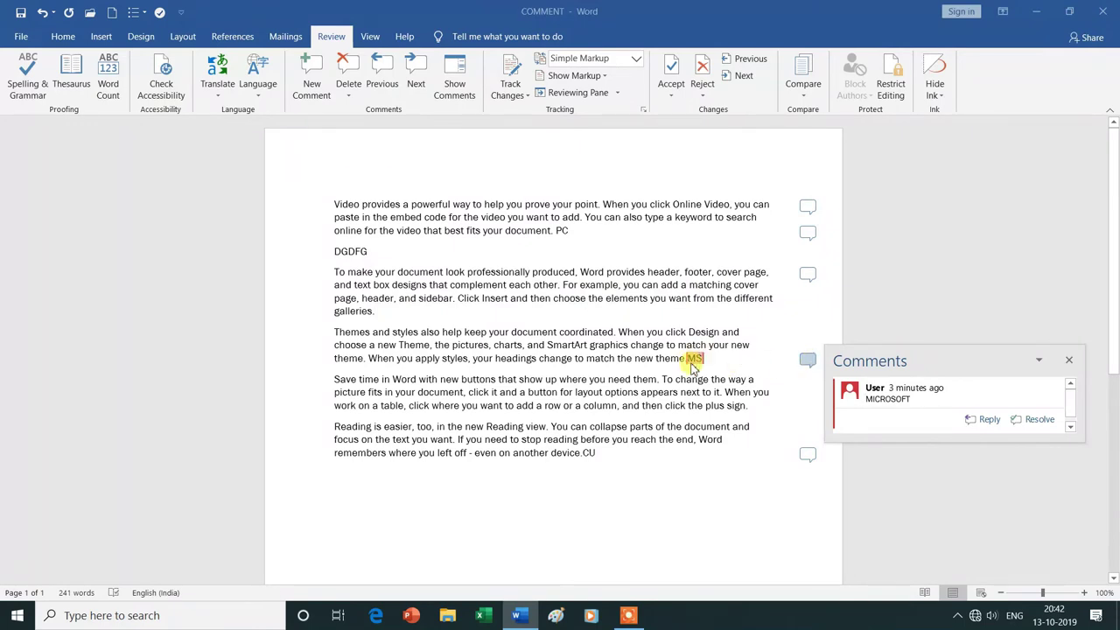
pyautogui.click(878, 411)
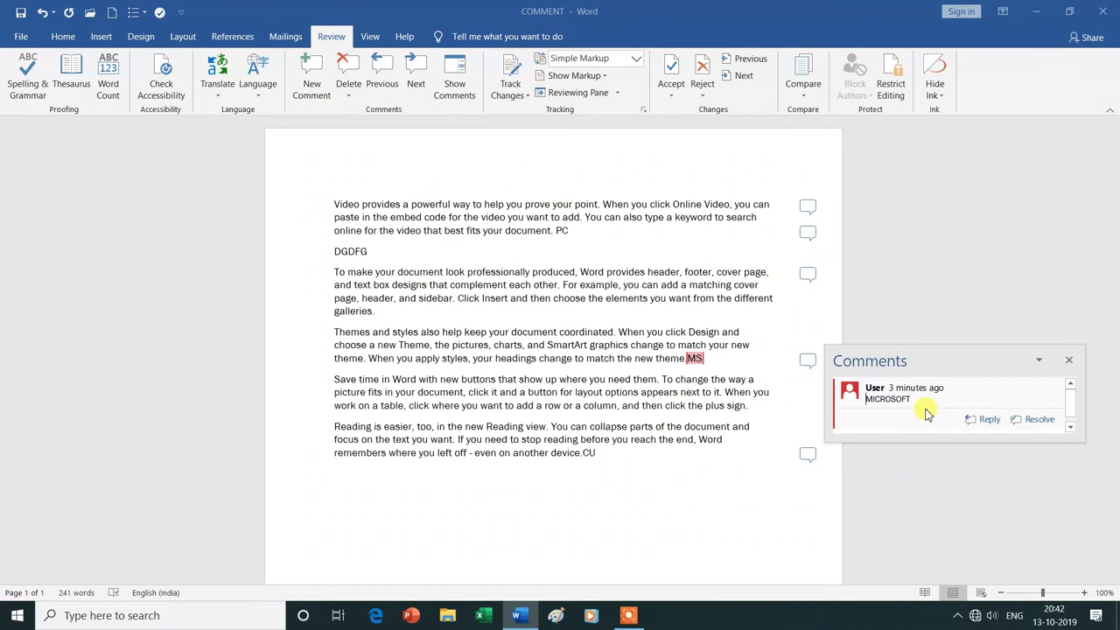
pyautogui.click(807, 456)
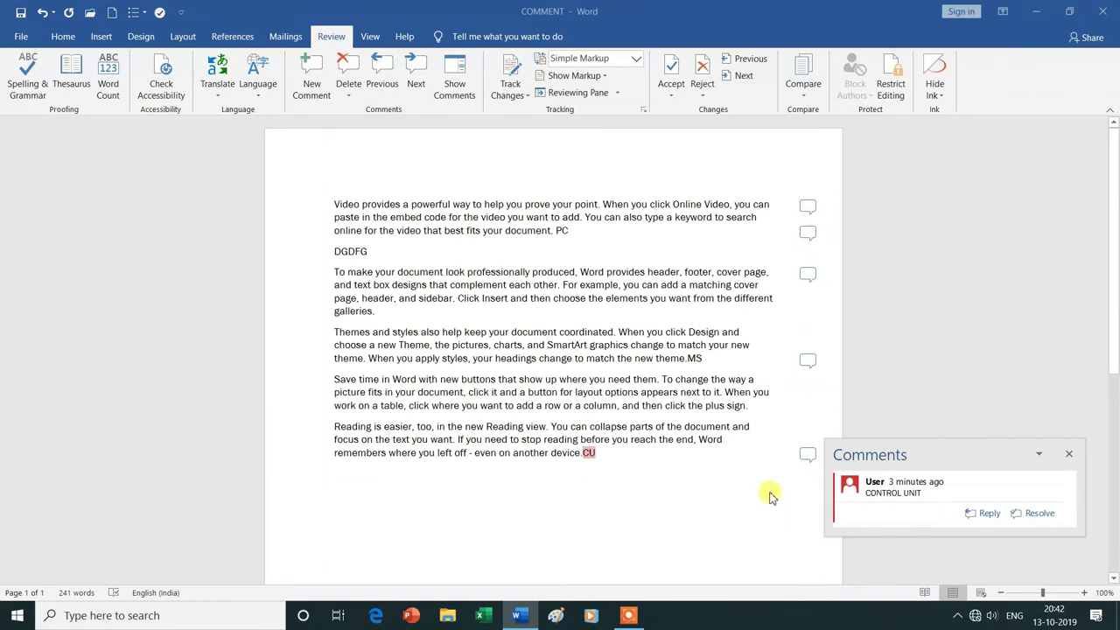
pyautogui.click(789, 502)
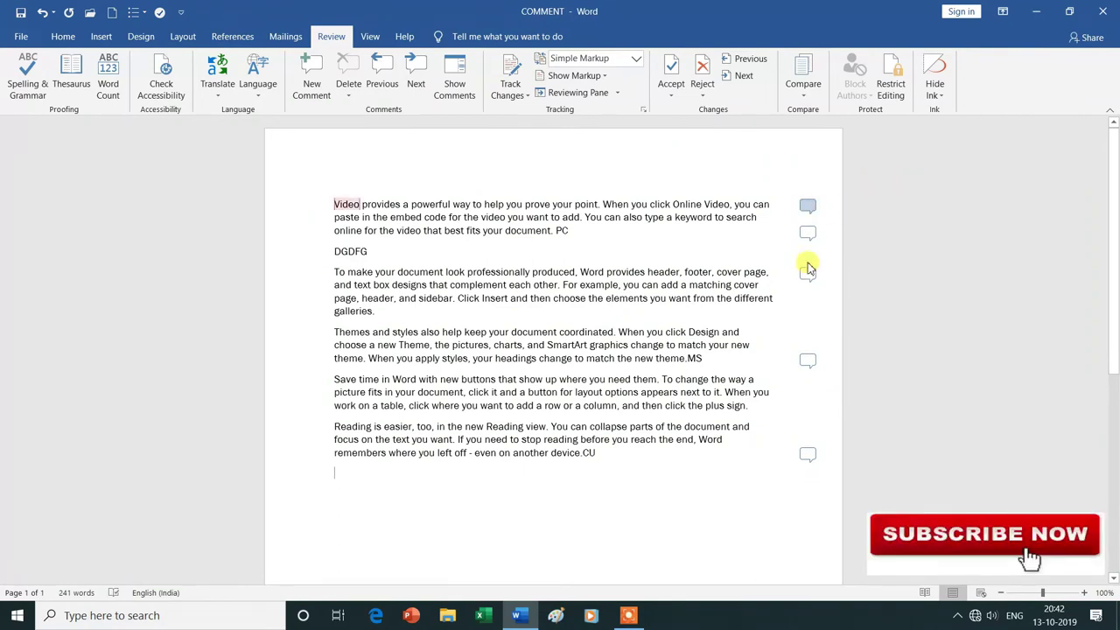
# Show all comments beside the text and select the first comment's text.
pyautogui.click(461, 79)
pyautogui.moveTo(770, 218)
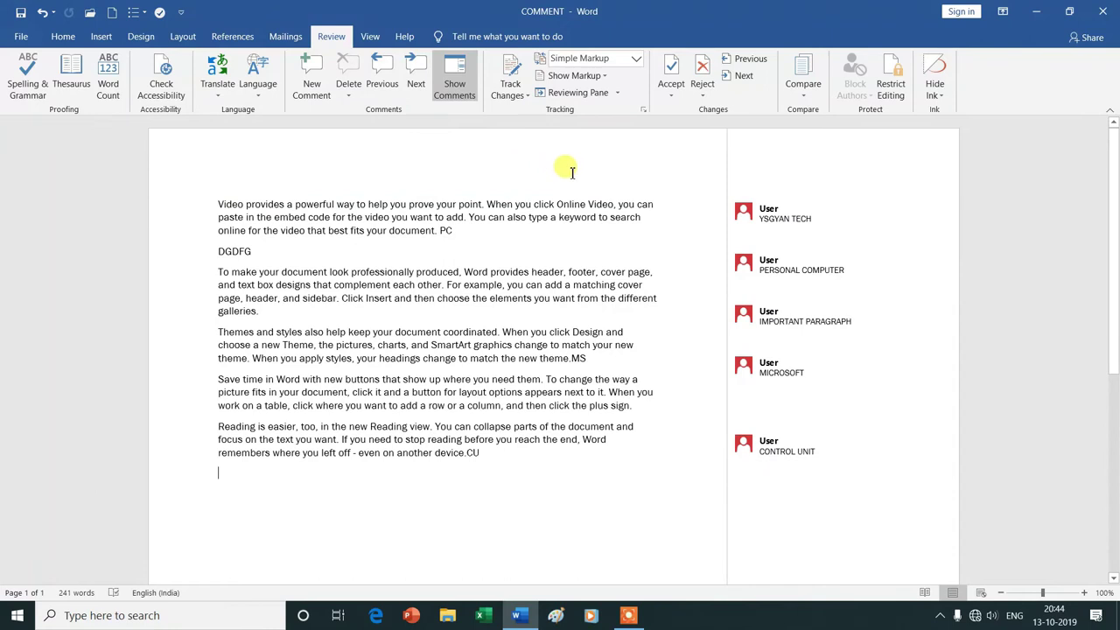
pyautogui.tripleClick(780, 217)
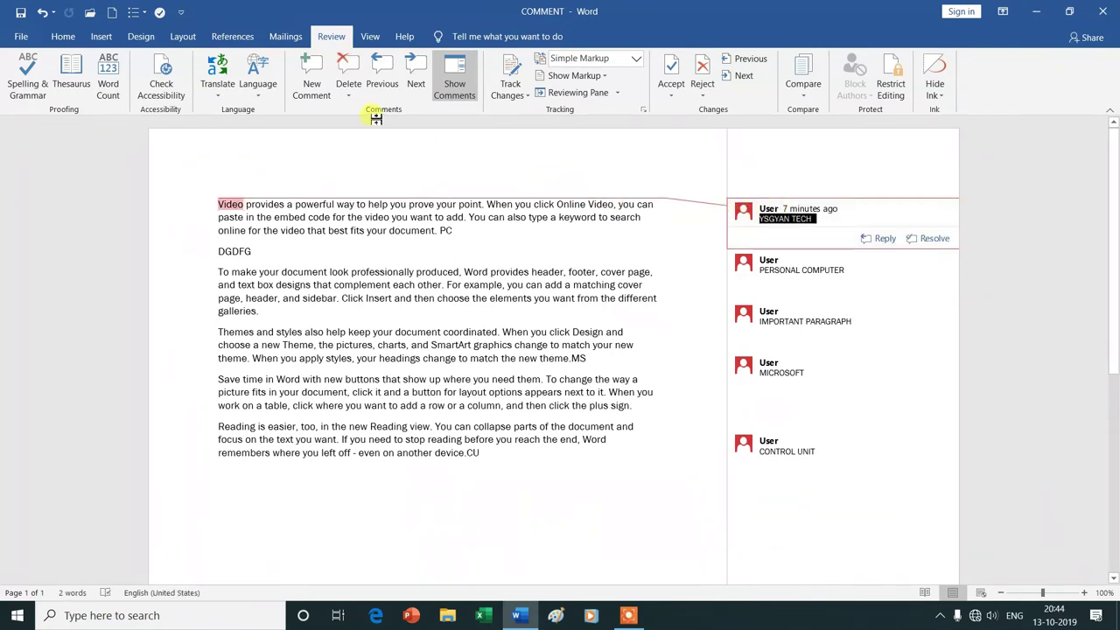
pyautogui.click(418, 72)
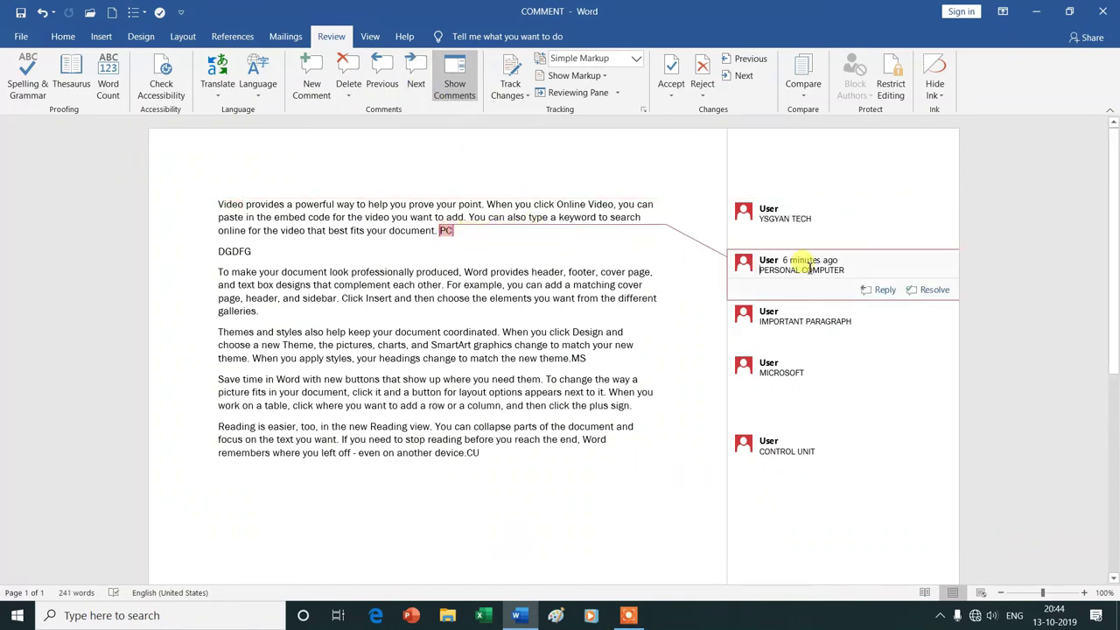
pyautogui.click(416, 77)
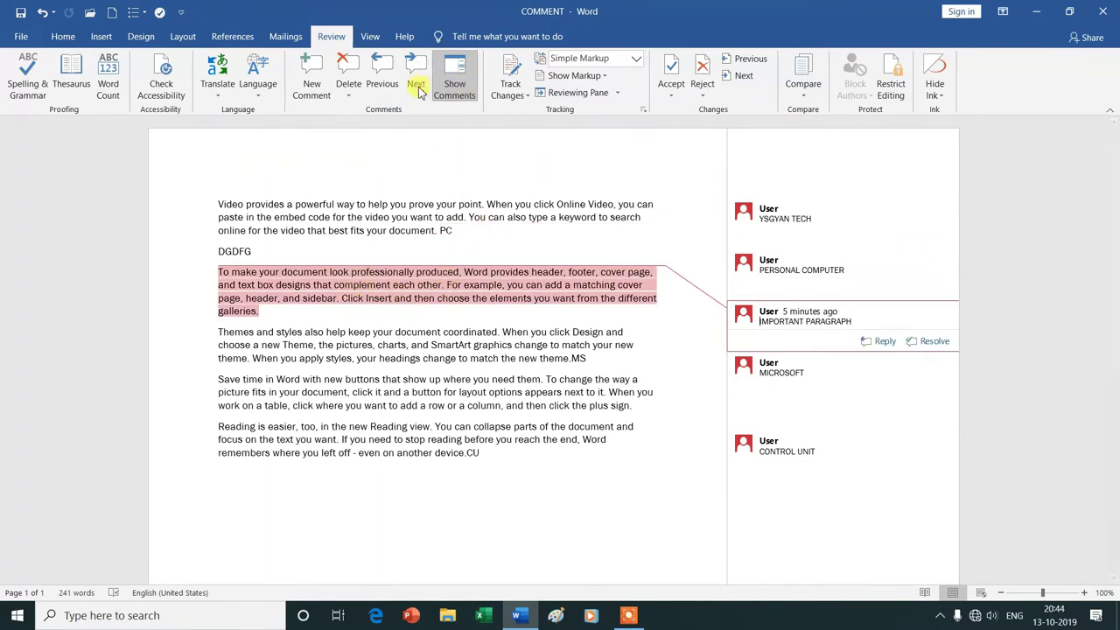
pyautogui.click(413, 79)
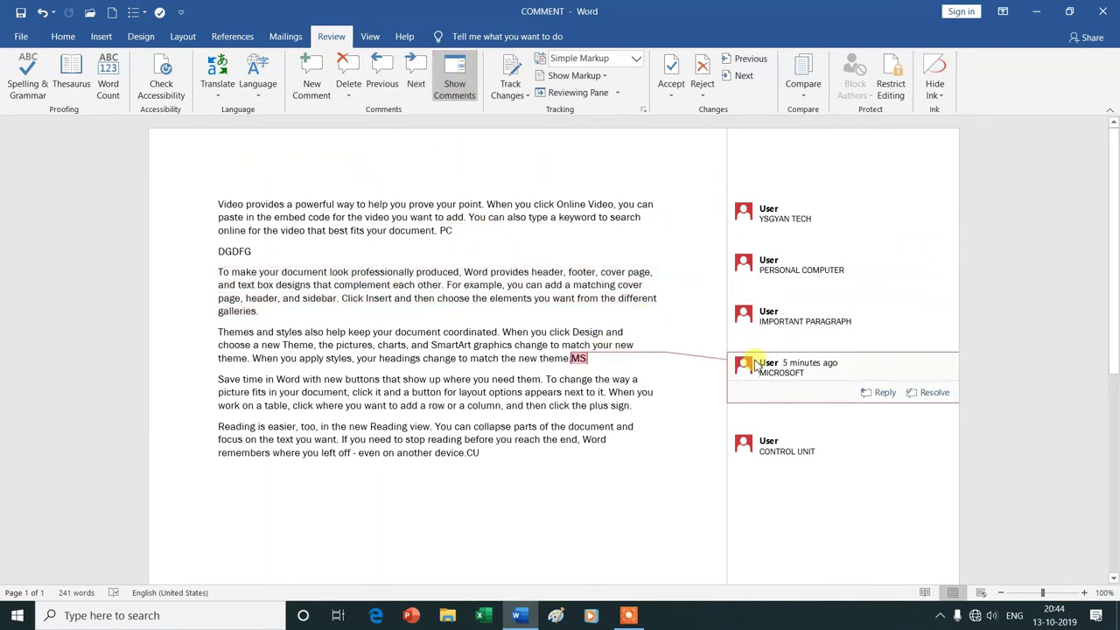
pyautogui.click(417, 77)
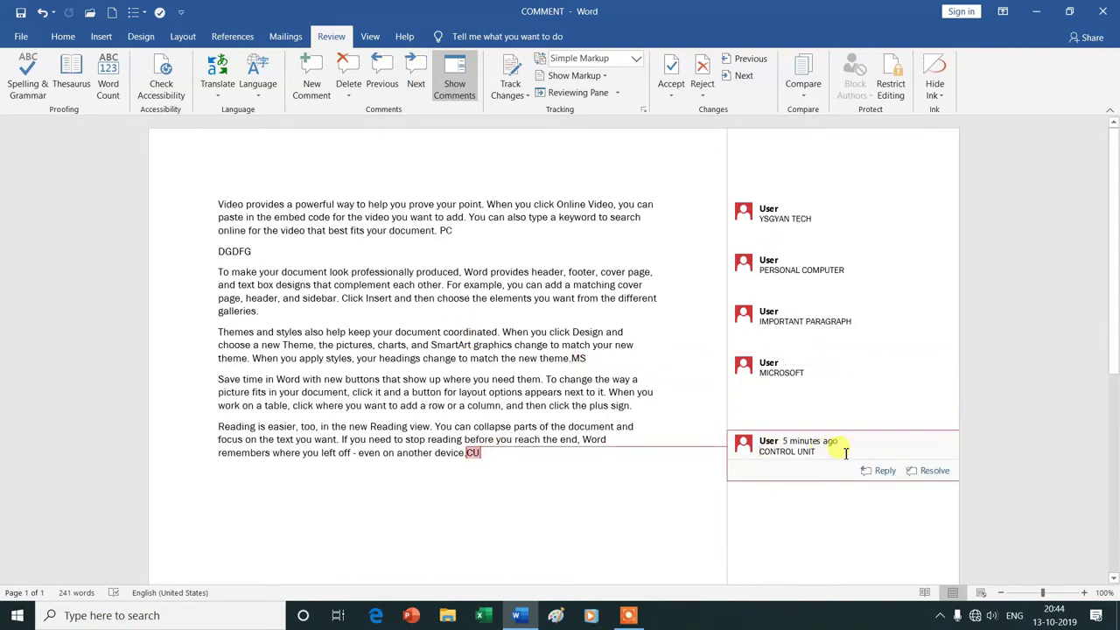
pyautogui.click(386, 75)
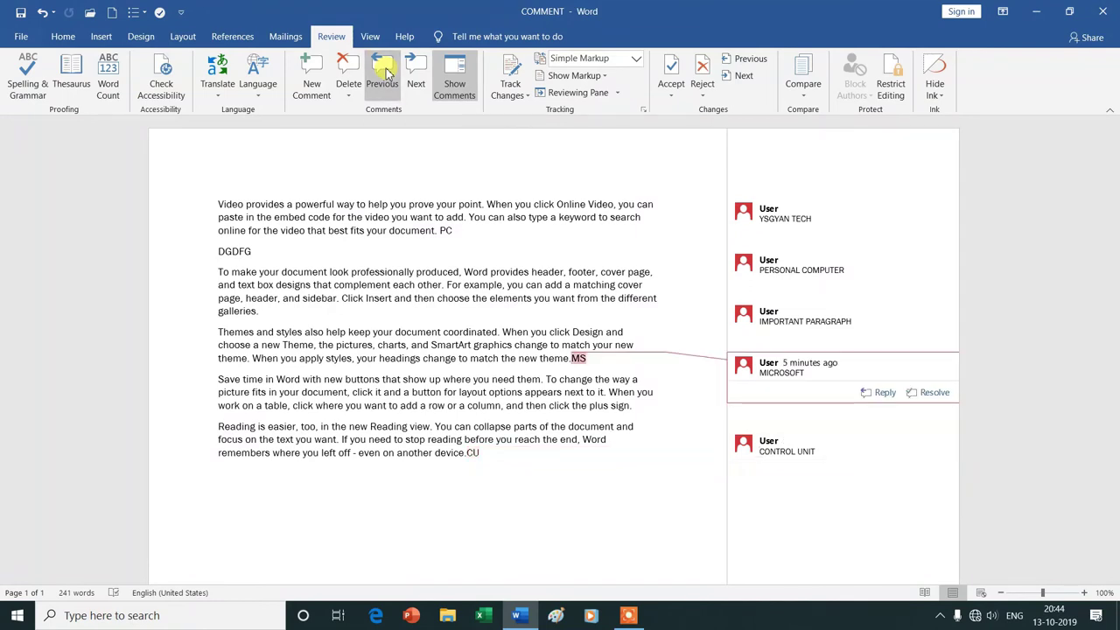
pyautogui.click(386, 74)
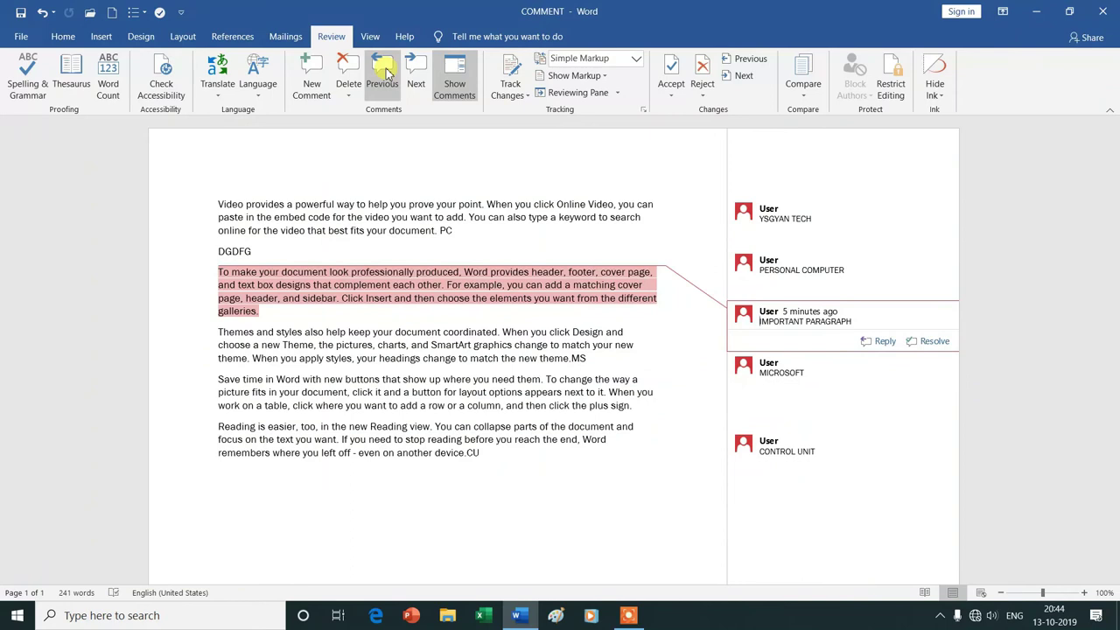
pyautogui.click(386, 74)
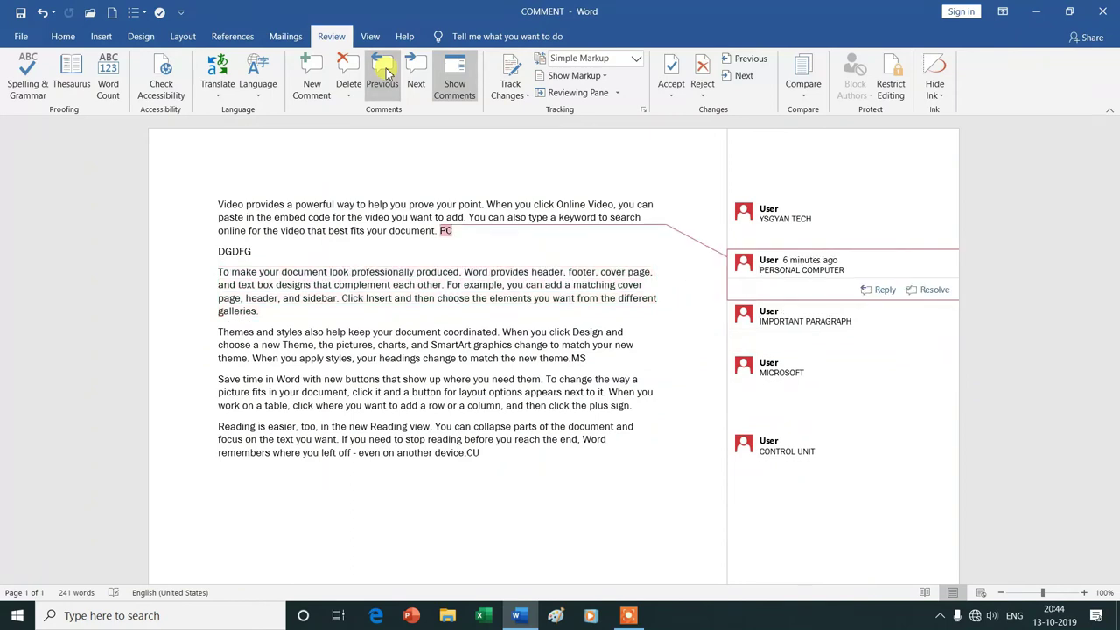
pyautogui.click(386, 75)
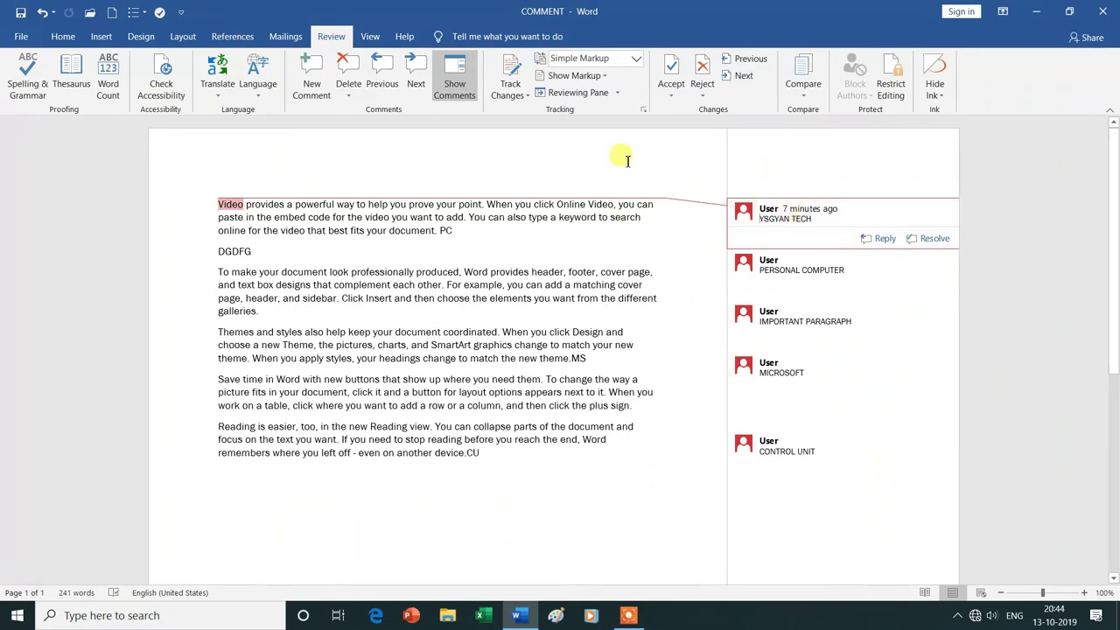
# Delete the YSGYAN TECH comment, then the PERSONAL COMPUTER comment.
pyautogui.click(347, 96)
pyautogui.click(368, 112)
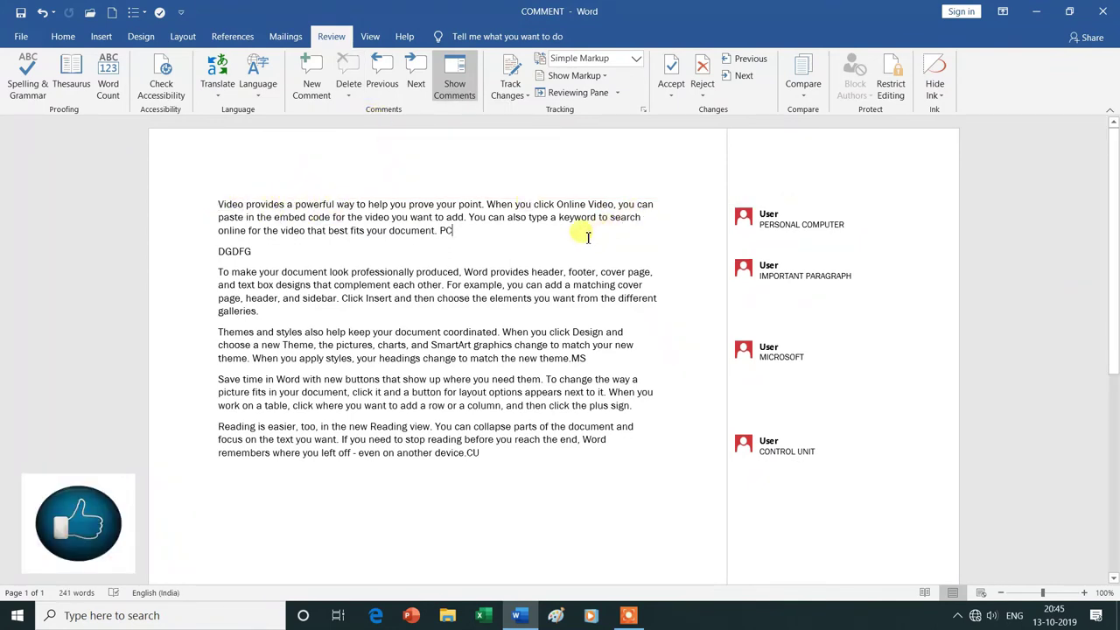
pyautogui.click(754, 226)
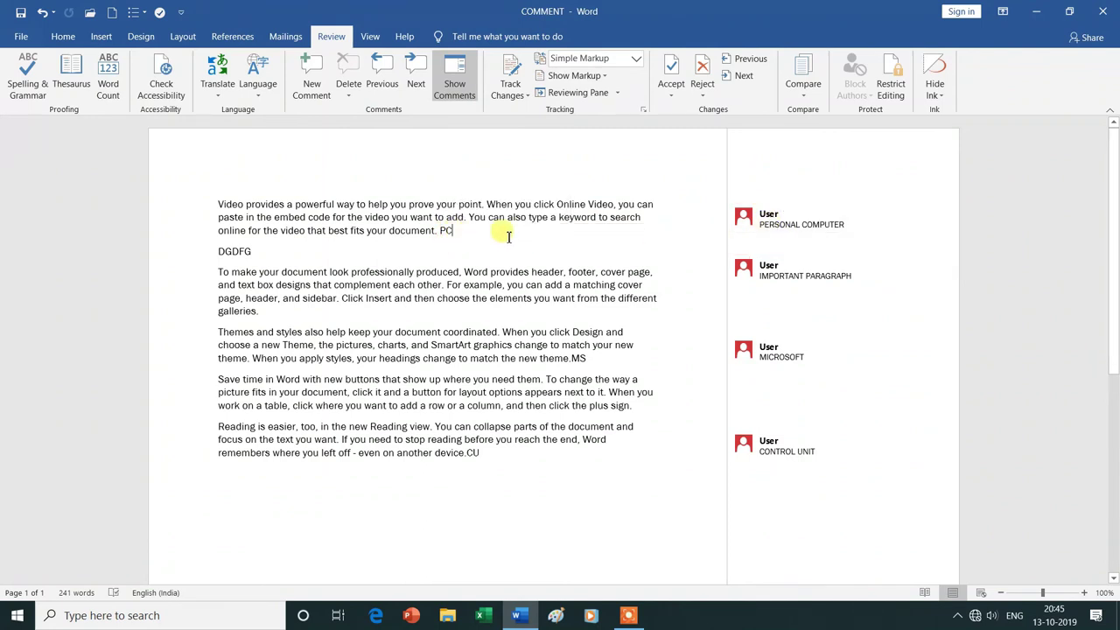
pyautogui.moveTo(750, 219)
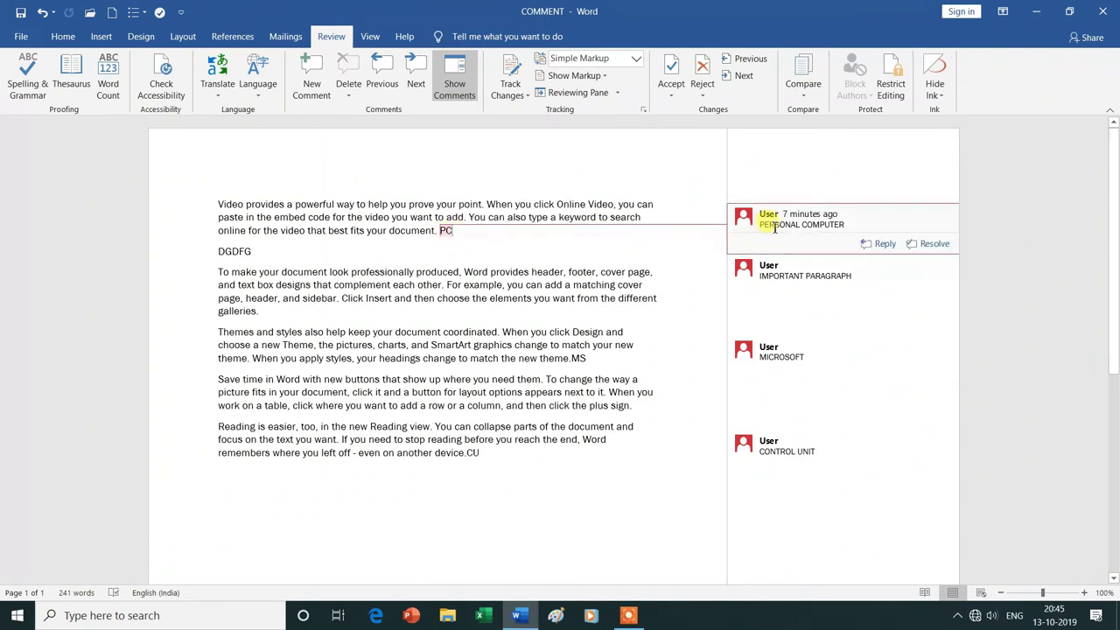
pyautogui.tripleClick(759, 226)
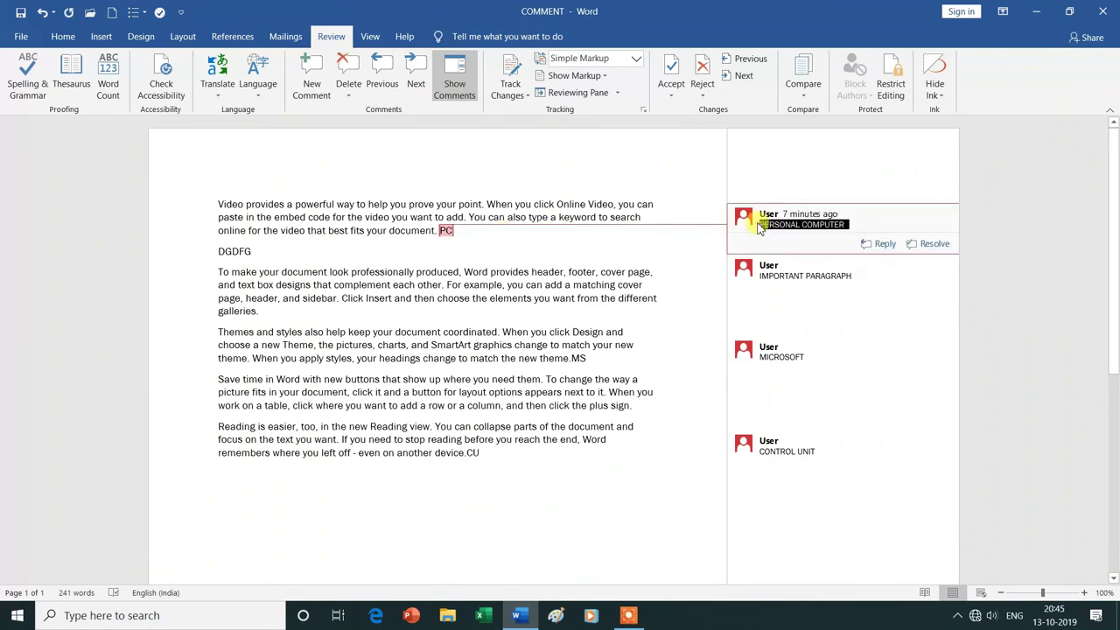
pyautogui.click(352, 101)
pyautogui.click(385, 112)
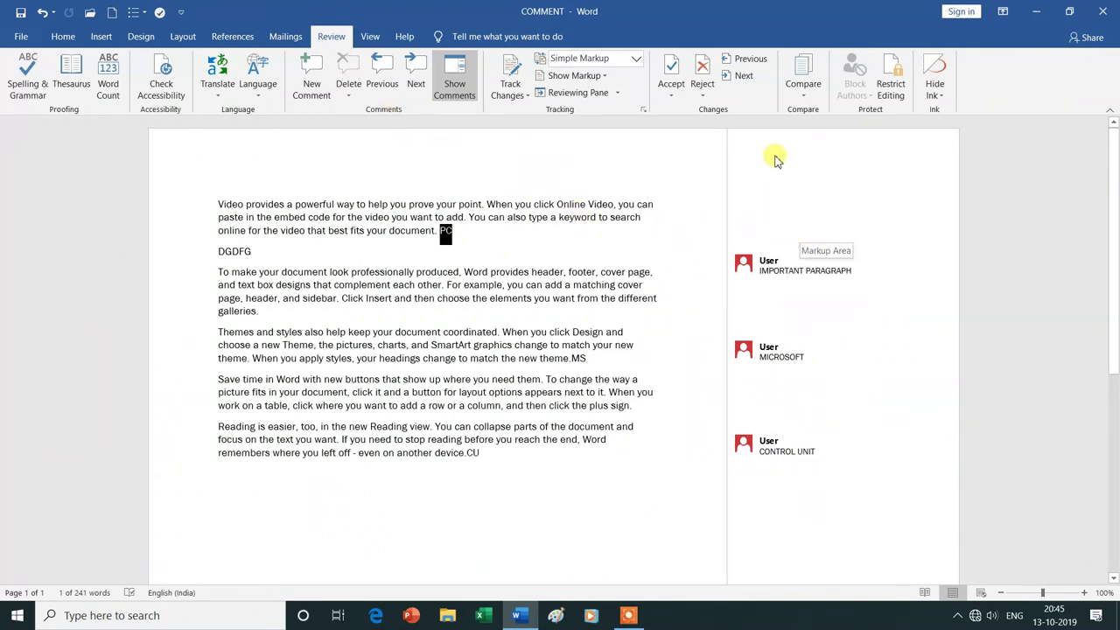
pyautogui.moveTo(822, 378)
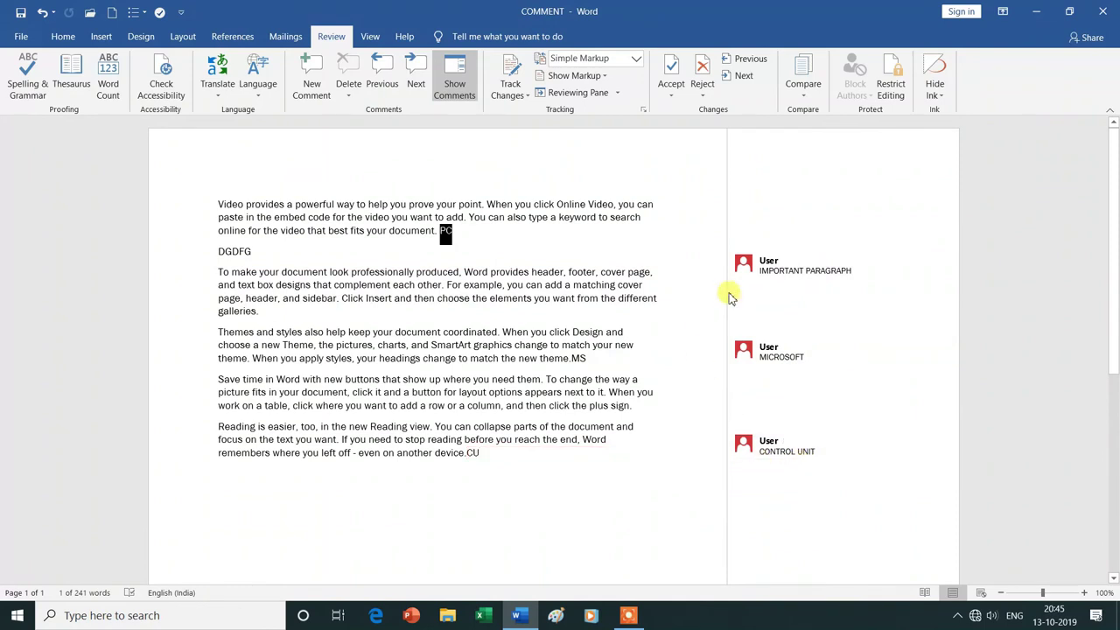
pyautogui.click(350, 99)
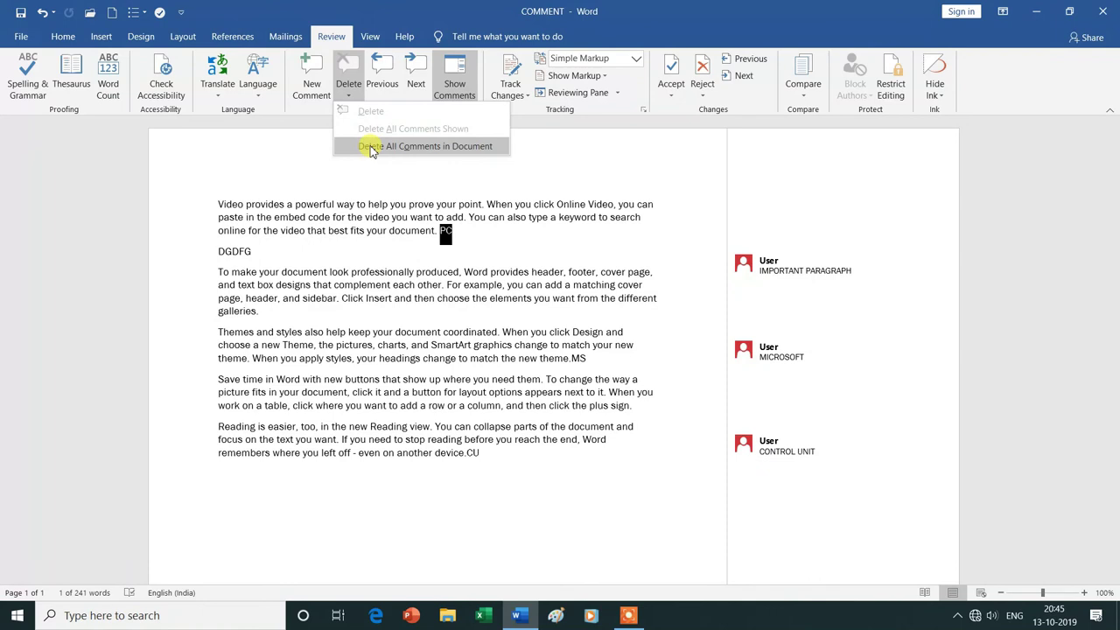
# Delete the IMPORTANT PARAGRAPH, MICROSOFT and CONTROL UNIT comments at once, then deselect the text.
pyautogui.click(371, 147)
pyautogui.click(636, 245)
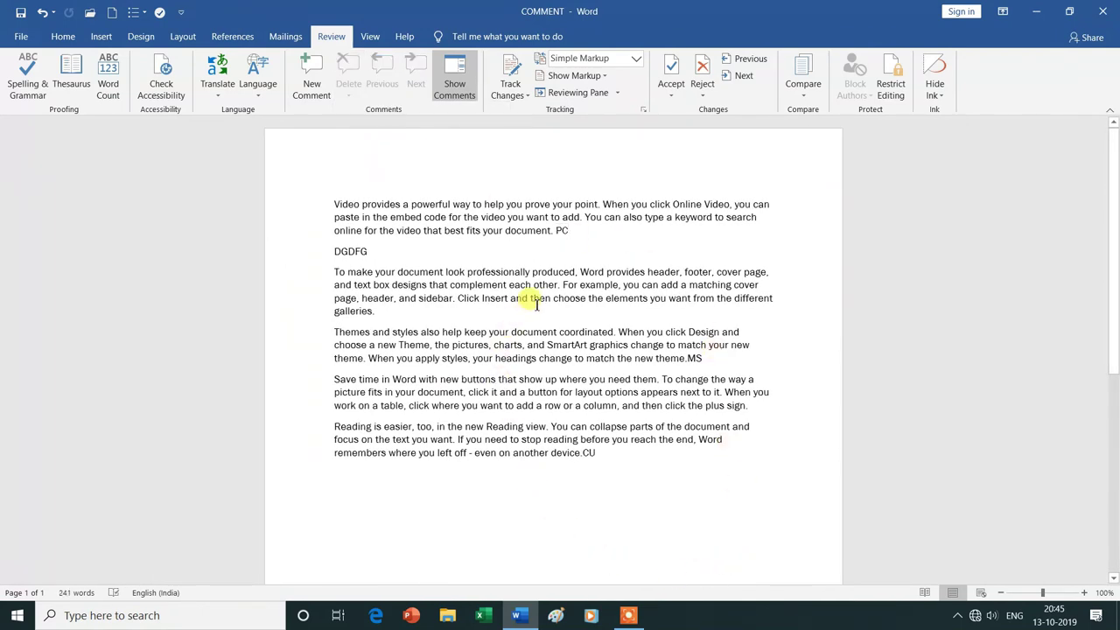